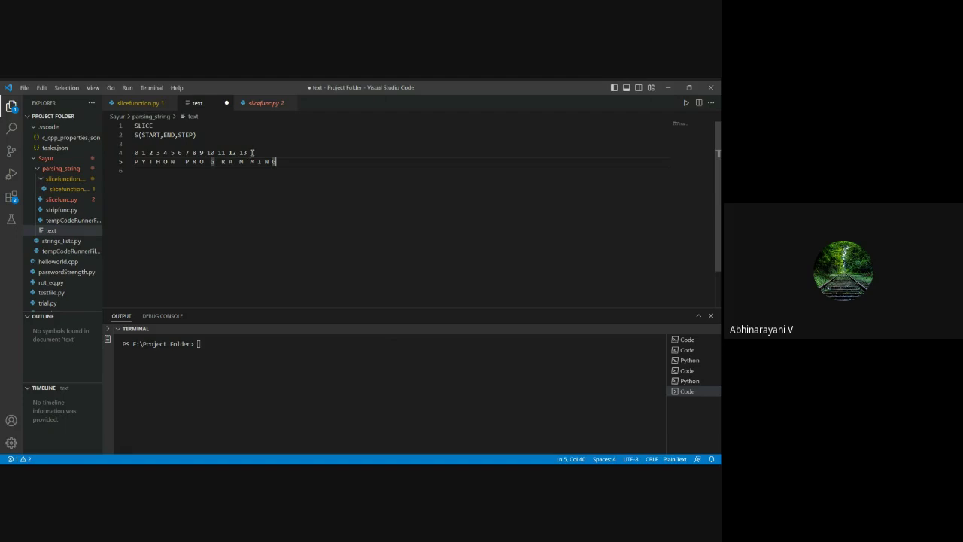
Extend the index numbers on line 4 of the text file with 14, 15, 16 and 17
{"action": "type", "text": "14"}
{"action": "key", "text": "Up"}
{"action": "type", "text": "15"}
{"action": "key", "text": "Down"}
{"action": "key", "text": "Up"}
{"action": "type", "text": "16"}
{"action": "key", "text": "Down"}
{"action": "key", "text": "Home"}
{"action": "left_click", "coordinate": [284, 152]}
{"action": "type", "text": "17"}
{"action": "left_click", "coordinate": [288, 171]}
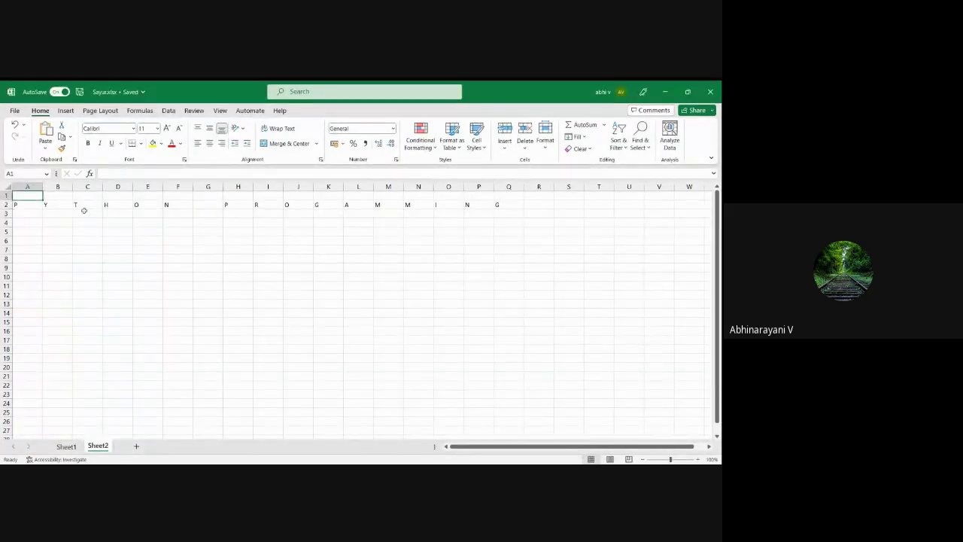
Switch to Excel and enter the index numbers 0 to 5 in A1:F1, above the letters of PYTHON
{"action": "type", "text": "0"}
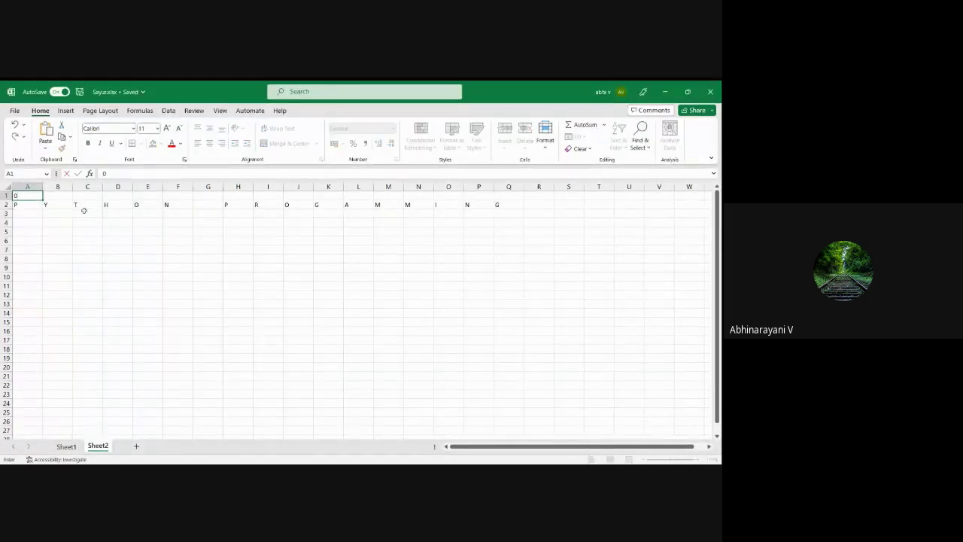
{"action": "key", "text": "Tab"}
{"action": "type", "text": "1"}
{"action": "key", "text": "Tab"}
{"action": "type", "text": "2"}
{"action": "key", "text": "Tab"}
{"action": "type", "text": "3"}
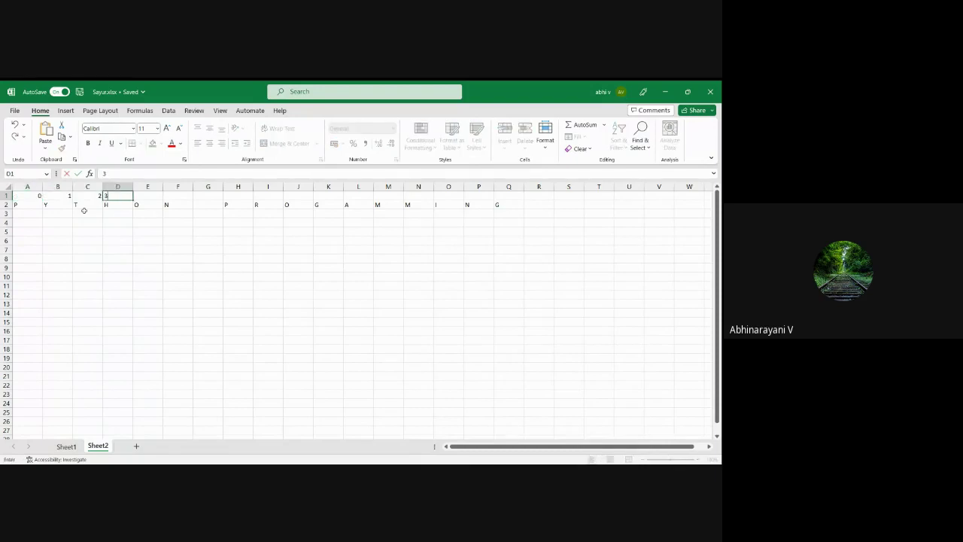
{"action": "key", "text": "Tab"}
{"action": "type", "text": "4"}
{"action": "key", "text": "Tab"}
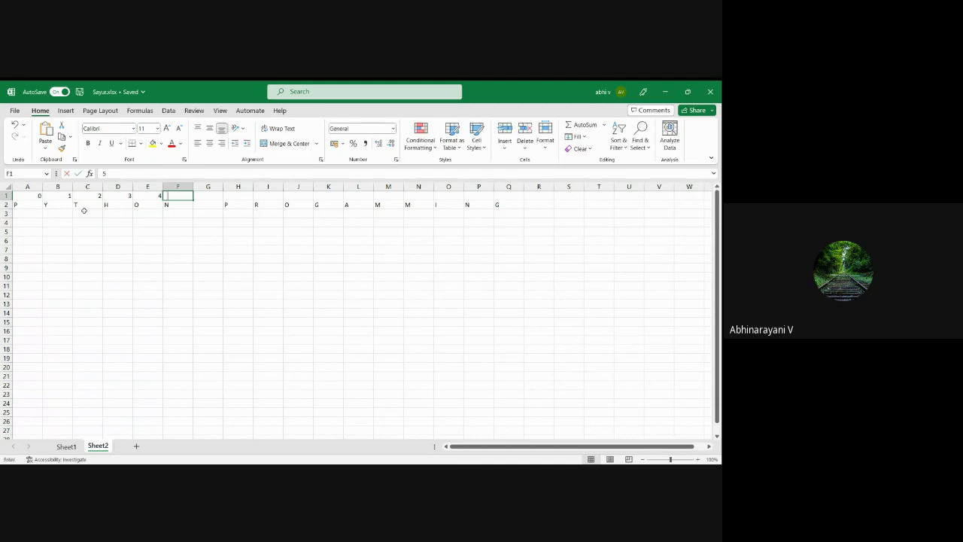
{"action": "type", "text": "5"}
{"action": "key", "text": "Tab"}
Continue the index numbers in row 1 with 6 to 11 in cells G1:L1
{"action": "type", "text": "6"}
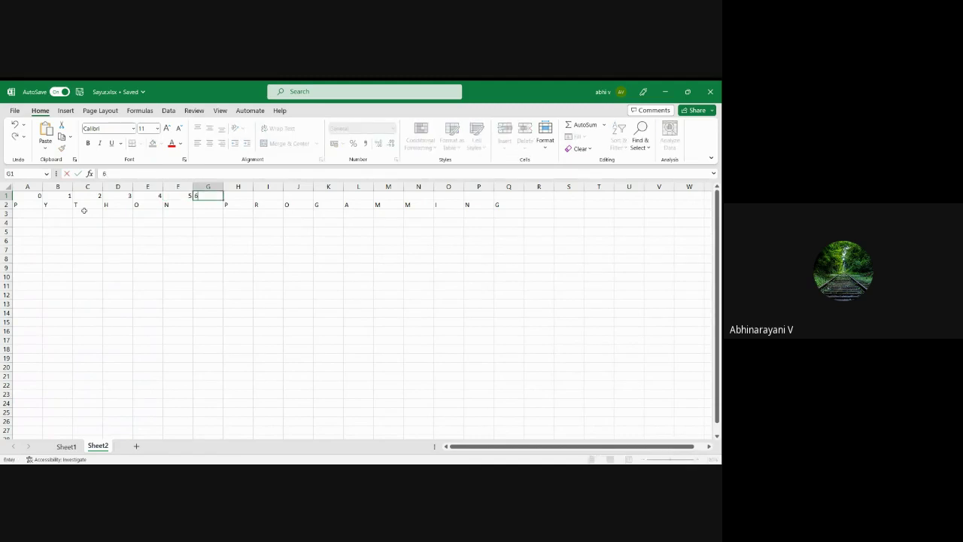
{"action": "key", "text": "Tab"}
{"action": "type", "text": "7"}
{"action": "key", "text": "Tab"}
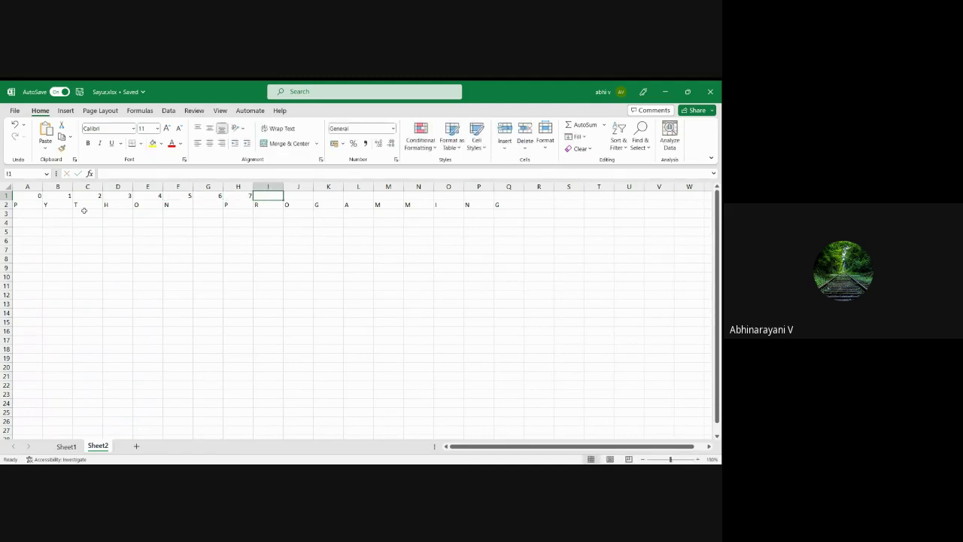
{"action": "type", "text": "8"}
{"action": "key", "text": "Tab"}
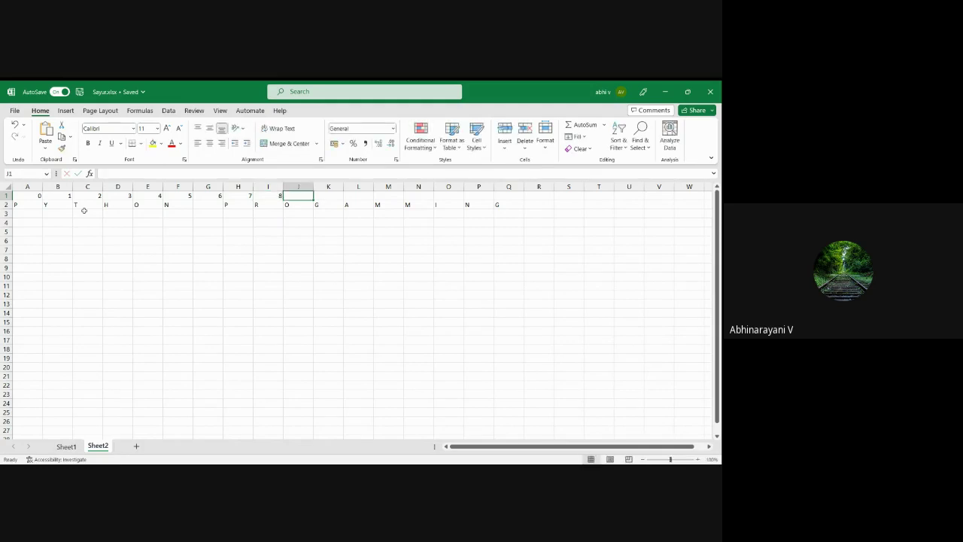
{"action": "type", "text": "9"}
{"action": "key", "text": "Tab"}
{"action": "type", "text": "10"}
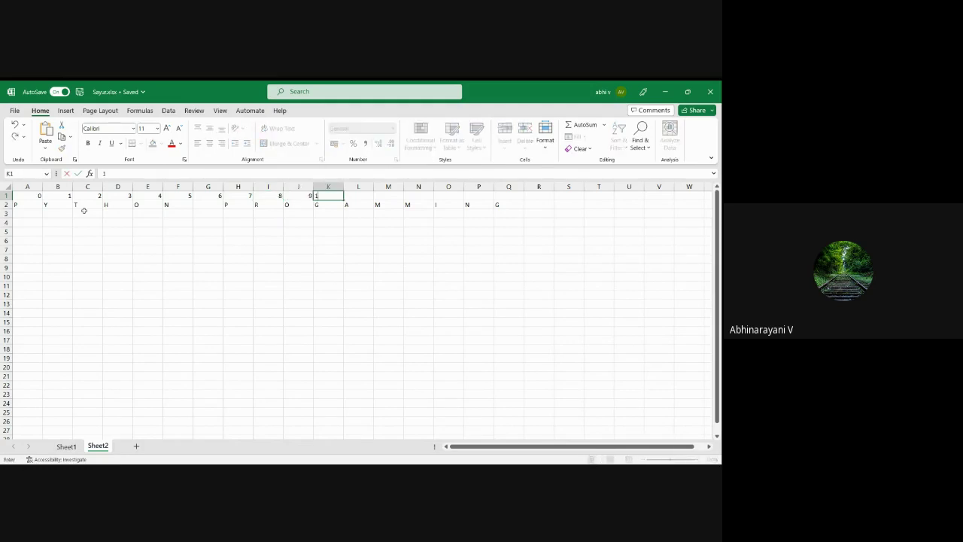
{"action": "key", "text": "Tab"}
{"action": "type", "text": "11"}
{"action": "key", "text": "Tab"}
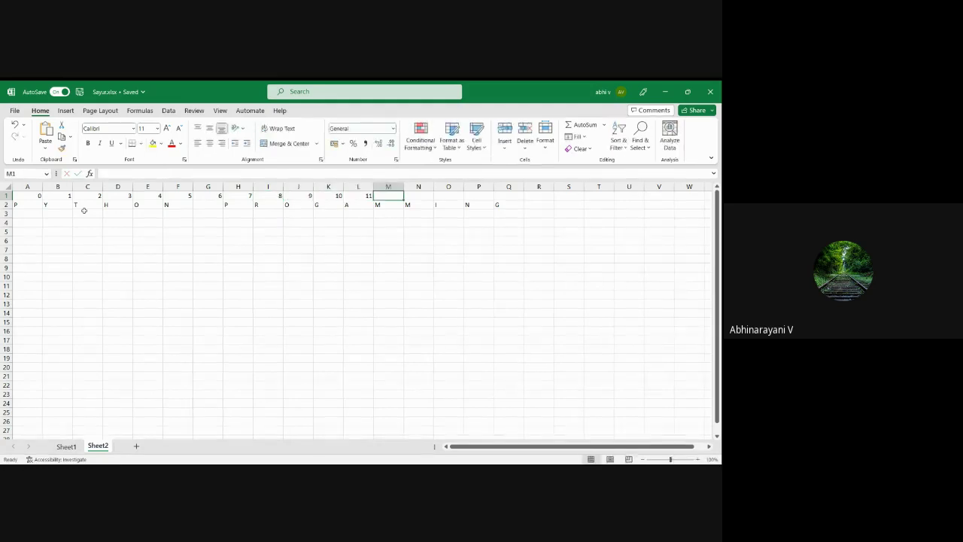
Complete the index row with 12 to 16 in cells M1:Q1
{"action": "type", "text": "12"}
{"action": "key", "text": "Tab"}
{"action": "type", "text": "13"}
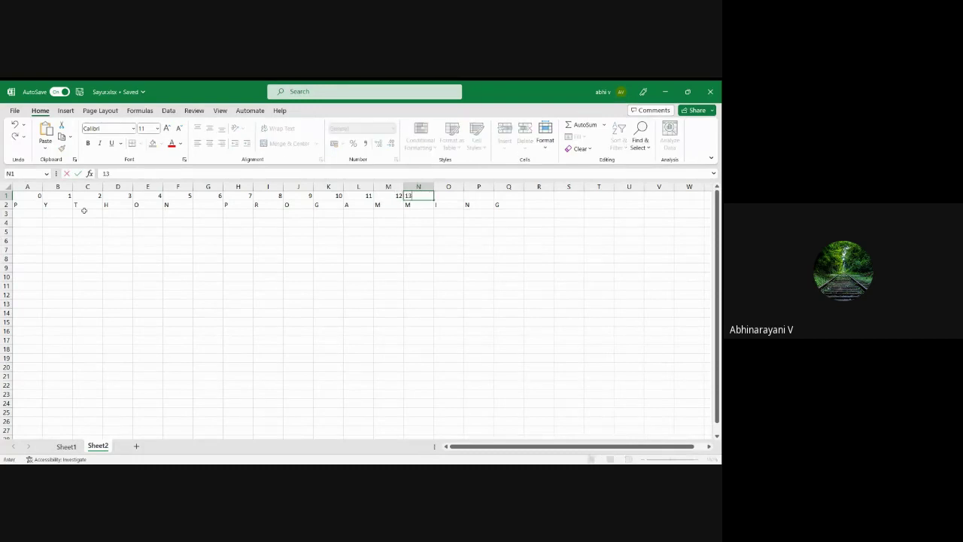
{"action": "key", "text": "Tab"}
{"action": "type", "text": "14"}
{"action": "key", "text": "Tab"}
{"action": "type", "text": "15"}
{"action": "key", "text": "Tab"}
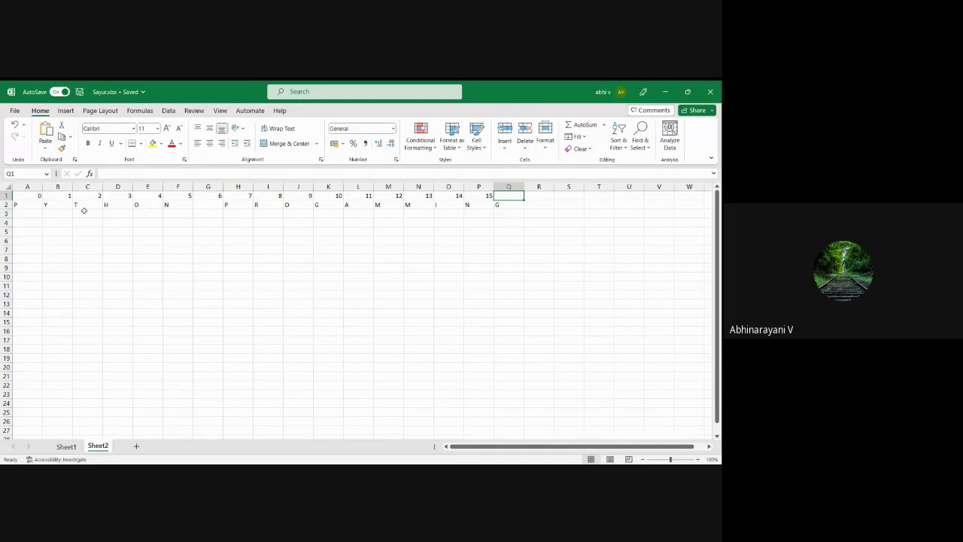
{"action": "type", "text": "16"}
{"action": "key", "text": "Tab"}
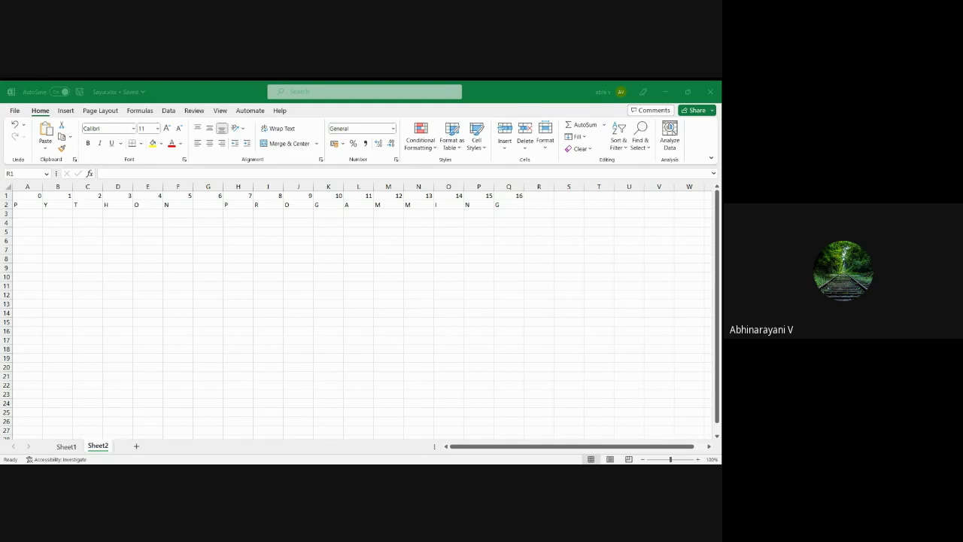
{"action": "key", "text": "alt+Tab"}
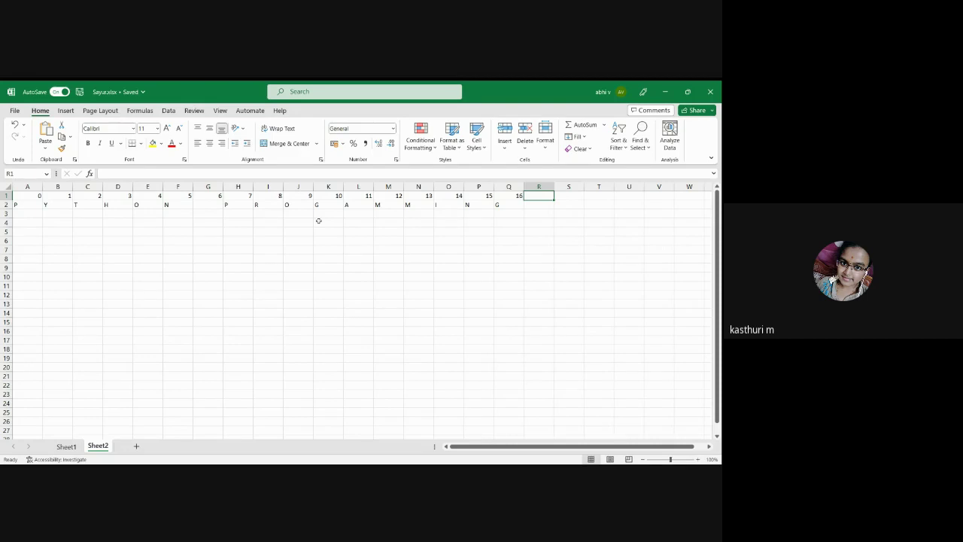
{"action": "left_click", "coordinate": [519, 196]}
{"action": "left_click_drag", "start_coordinate": [519, 197], "coordinate": [27, 205]}
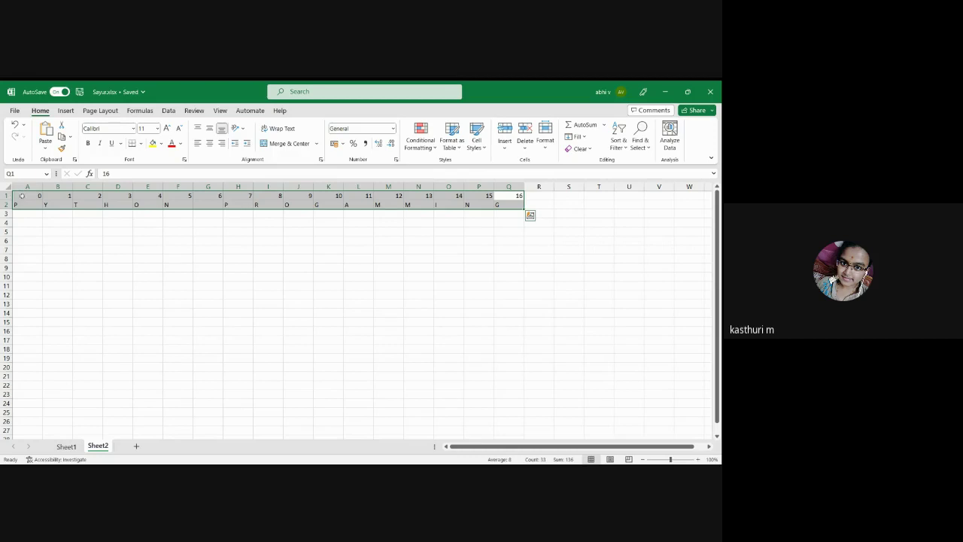
{"action": "left_click", "coordinate": [38, 213]}
Select the index numbers in cells A1:Q1
{"action": "left_click", "coordinate": [30, 196]}
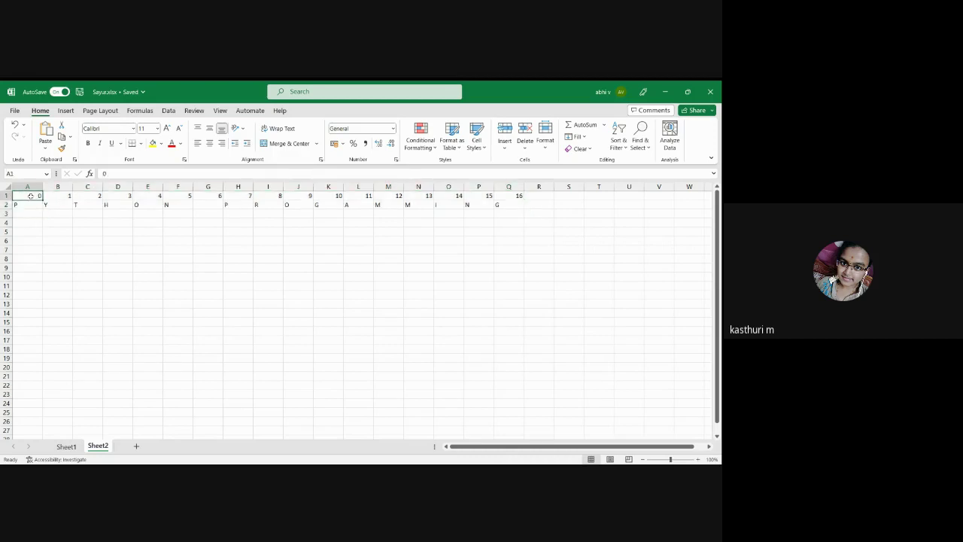
{"action": "key", "text": "shift+Right"}
{"action": "key", "text": "shift+Right"}
{"action": "key", "text": "shift+Right"}
{"action": "key", "text": "shift+Right"}
{"action": "key", "text": "shift+Right"}
{"action": "key", "text": "shift+Right"}
{"action": "key", "text": "shift+Right"}
{"action": "key", "text": "shift+Right"}
{"action": "key", "text": "shift+Right"}
{"action": "key", "text": "shift+Right"}
{"action": "key", "text": "shift+Right"}
{"action": "key", "text": "shift+Right"}
{"action": "key", "text": "shift+Right"}
{"action": "key", "text": "shift+Right"}
{"action": "key", "text": "shift+Right"}
{"action": "key", "text": "shift+Right"}
{"action": "key", "text": "shift+Right"}
{"action": "key", "text": "shift+Right"}
{"action": "key", "text": "shift+Left"}
{"action": "key", "text": "shift+Left"}
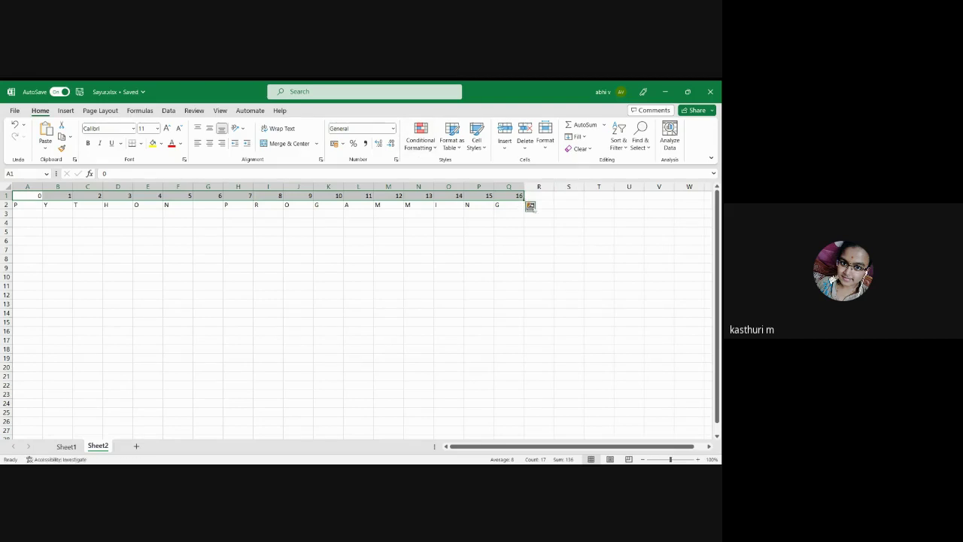
{"action": "left_click", "coordinate": [531, 206]}
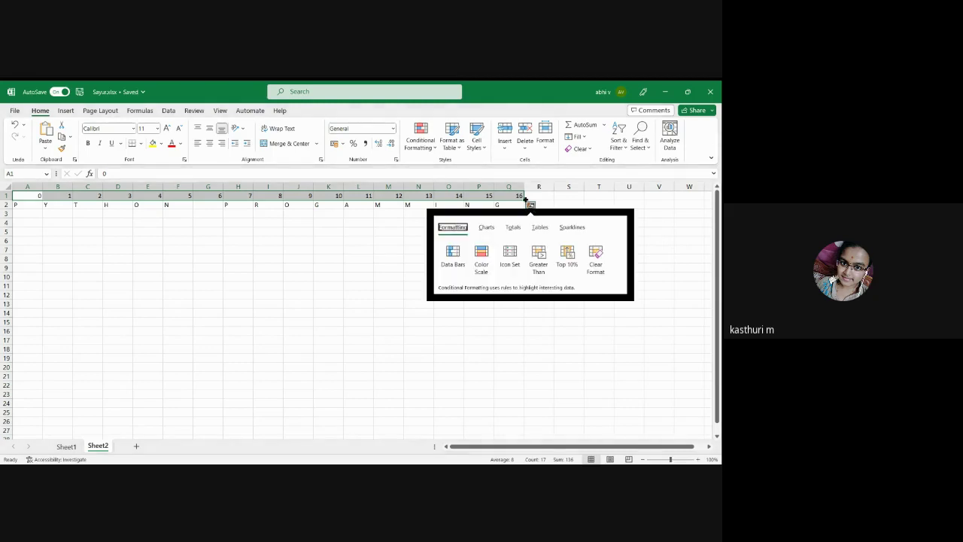
{"action": "left_click", "coordinate": [519, 199]}
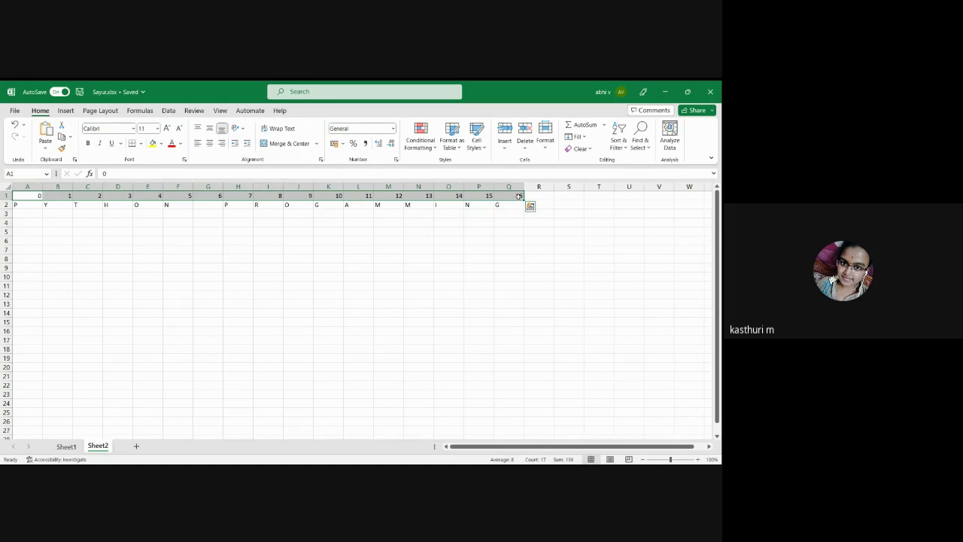
{"action": "right_click", "coordinate": [520, 196]}
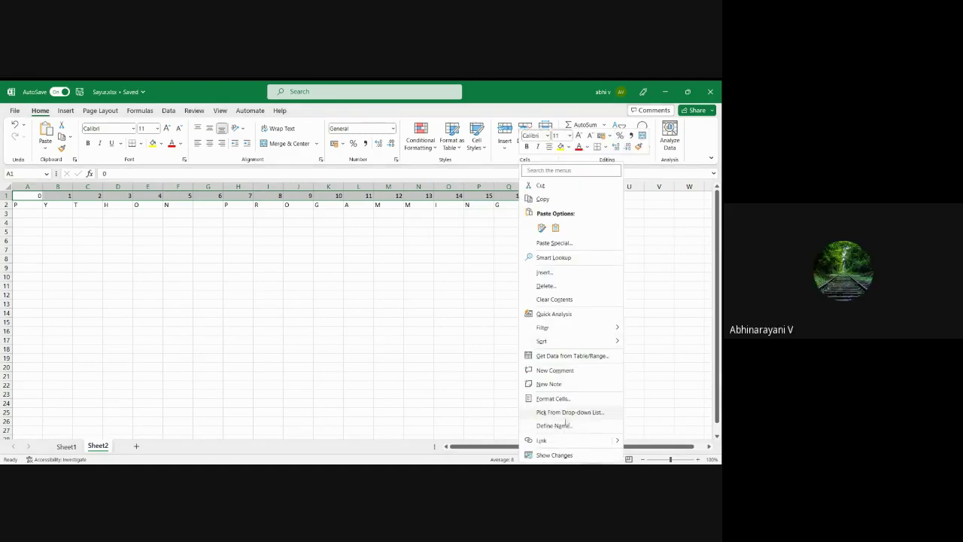
{"action": "key", "text": "Escape"}
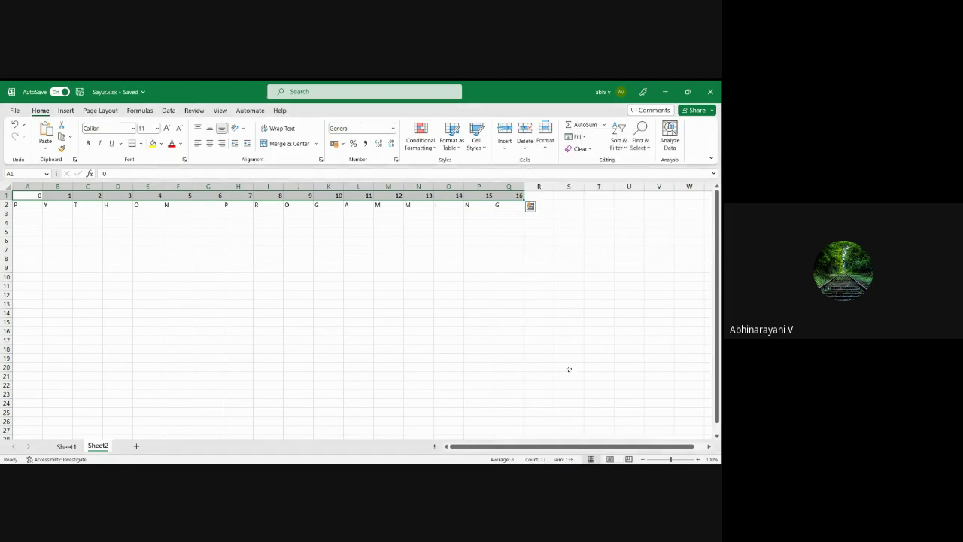
{"action": "right_click", "coordinate": [516, 197]}
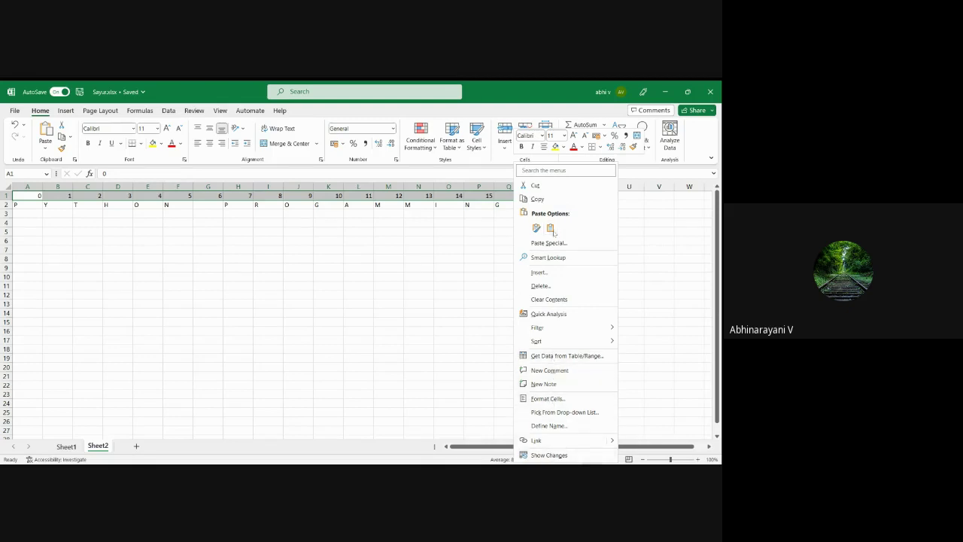
{"action": "key", "text": "Escape"}
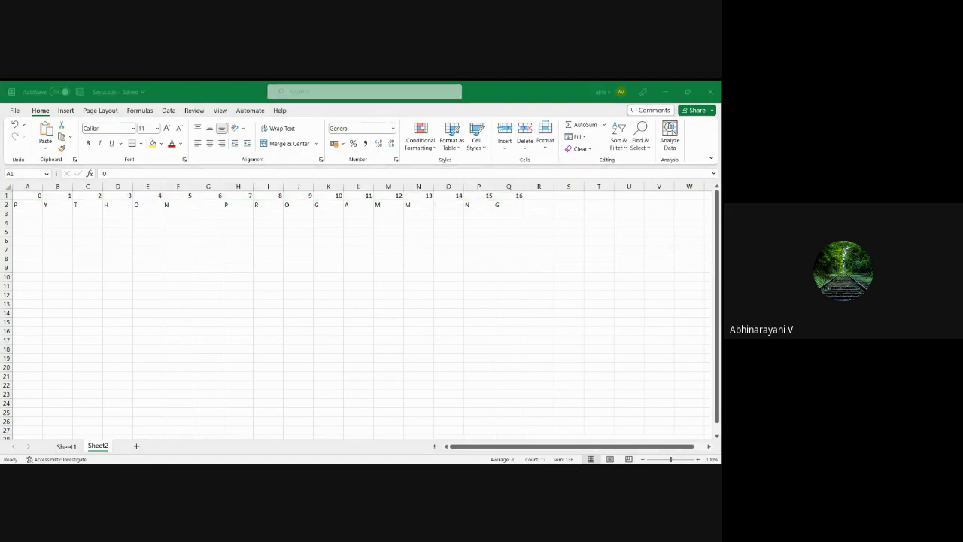
{"action": "key", "text": "alt+Tab"}
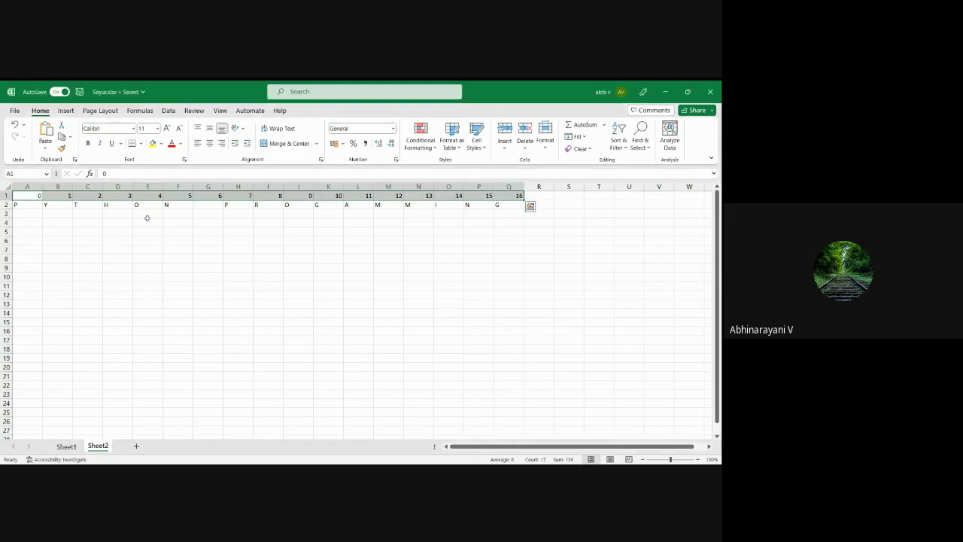
Centre the selected index numbers in row 1 and the letters in A2:Q2 horizontally
{"action": "left_click", "coordinate": [210, 144]}
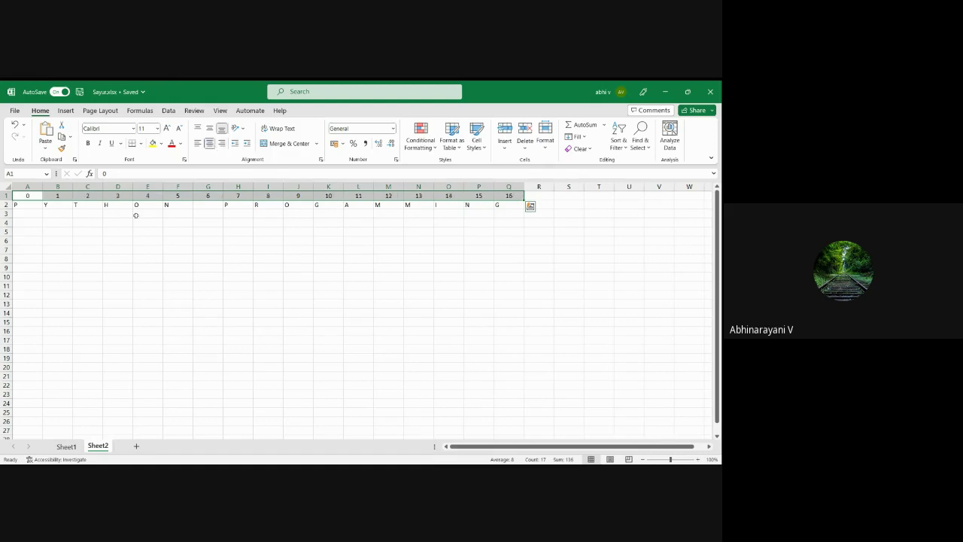
{"action": "left_click", "coordinate": [30, 206]}
{"action": "key", "text": "shift+Right"}
{"action": "key", "text": "shift+Right"}
{"action": "key", "text": "shift+Right"}
{"action": "key", "text": "shift+Right"}
{"action": "key", "text": "shift+Right"}
{"action": "key", "text": "shift+Right"}
{"action": "key", "text": "shift+Right"}
{"action": "key", "text": "shift+Right"}
{"action": "key", "text": "shift+Right"}
{"action": "key", "text": "shift+Right"}
{"action": "key", "text": "shift+Right"}
{"action": "key", "text": "shift+Right"}
{"action": "key", "text": "shift+Right"}
{"action": "key", "text": "shift+Right"}
{"action": "key", "text": "shift+Right"}
{"action": "key", "text": "shift+Right"}
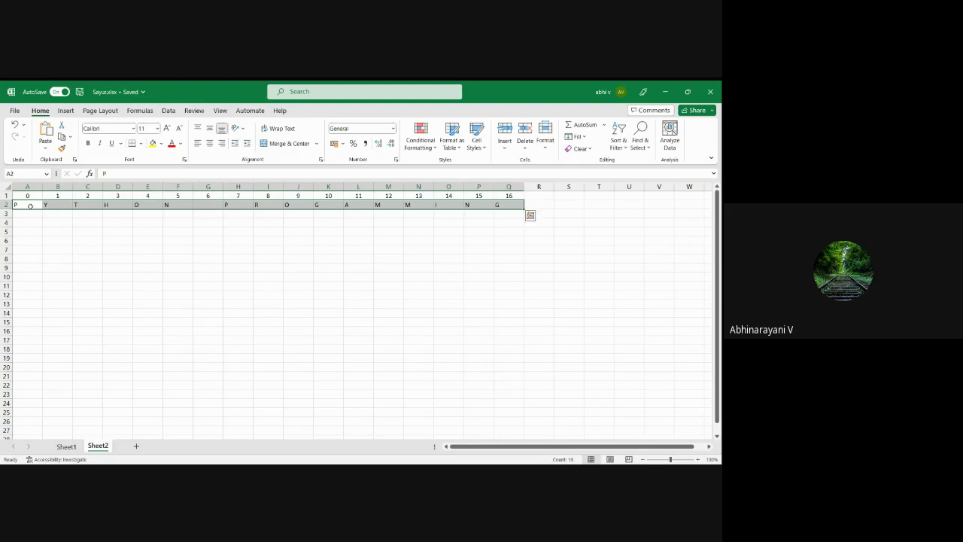
{"action": "left_click", "coordinate": [209, 143]}
Apply horizontal centre alignment to the empty cells A3:Q3
{"action": "left_click", "coordinate": [16, 215]}
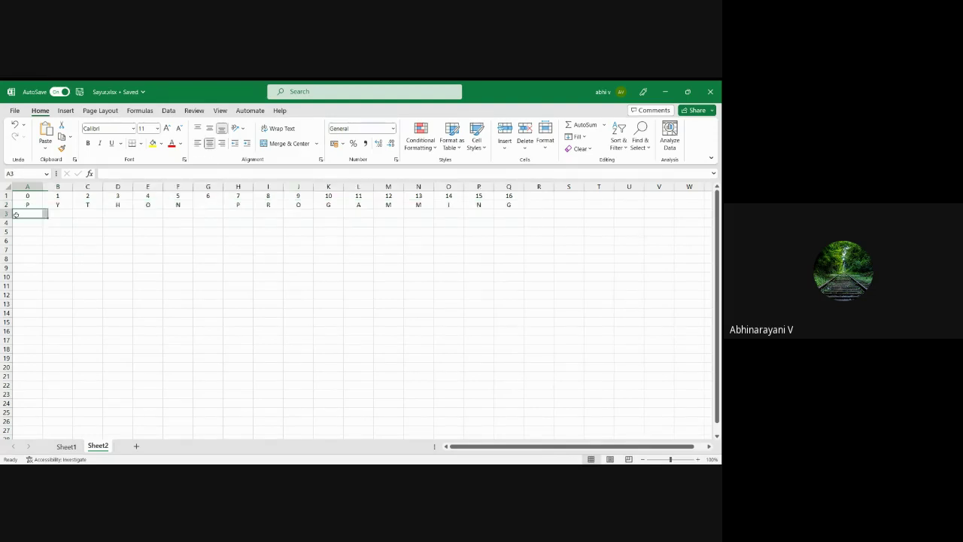
{"action": "key", "text": "shift+Right"}
{"action": "key", "text": "shift+Right"}
{"action": "key", "text": "shift+Right"}
{"action": "key", "text": "shift+Right"}
{"action": "key", "text": "shift+Right"}
{"action": "key", "text": "shift+Right"}
{"action": "key", "text": "shift+Right"}
{"action": "key", "text": "shift+Right"}
{"action": "key", "text": "shift+Right"}
{"action": "key", "text": "shift+Right"}
{"action": "key", "text": "shift+Right"}
{"action": "key", "text": "shift+Right"}
{"action": "key", "text": "shift+Right"}
{"action": "key", "text": "shift+Right"}
{"action": "key", "text": "shift+Right"}
{"action": "key", "text": "shift+Right"}
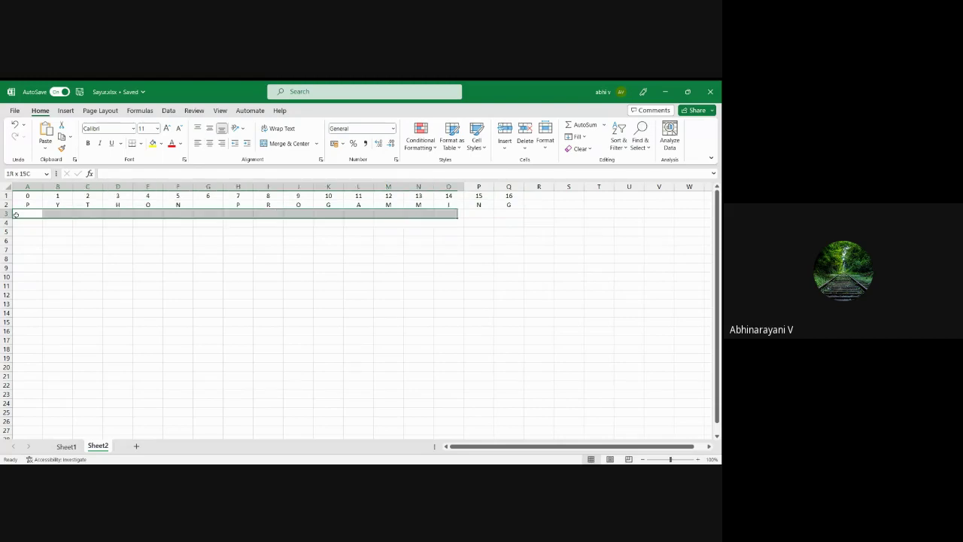
{"action": "left_click", "coordinate": [210, 144]}
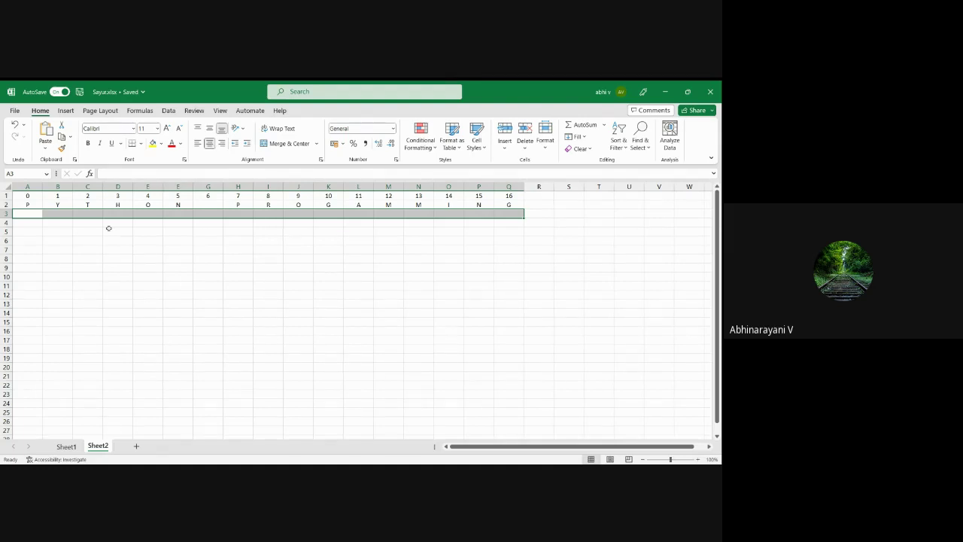
Correct the letters in row 2 by entering R in L2 and A in M2
{"action": "left_click", "coordinate": [27, 214]}
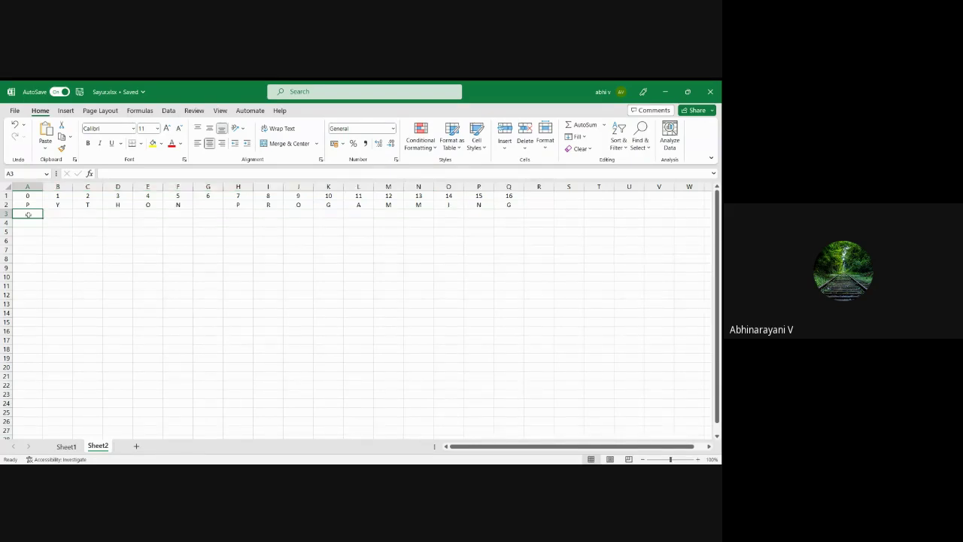
{"action": "key", "text": "Up"}
{"action": "key", "text": "Right"}
{"action": "key", "text": "Right"}
{"action": "key", "text": "Right"}
{"action": "key", "text": "Right"}
{"action": "key", "text": "Right"}
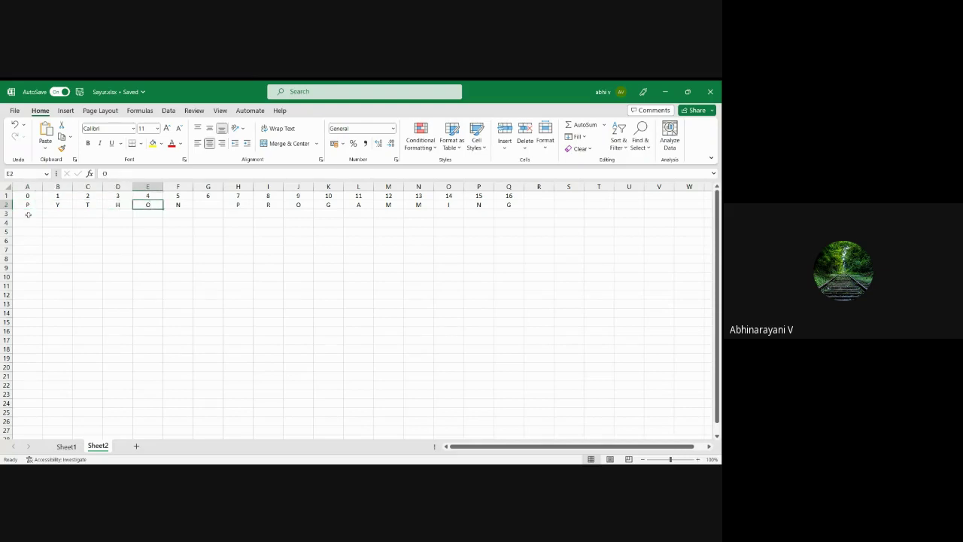
{"action": "key", "text": "Right"}
{"action": "key", "text": "Right"}
{"action": "key", "text": "Right"}
{"action": "key", "text": "Right"}
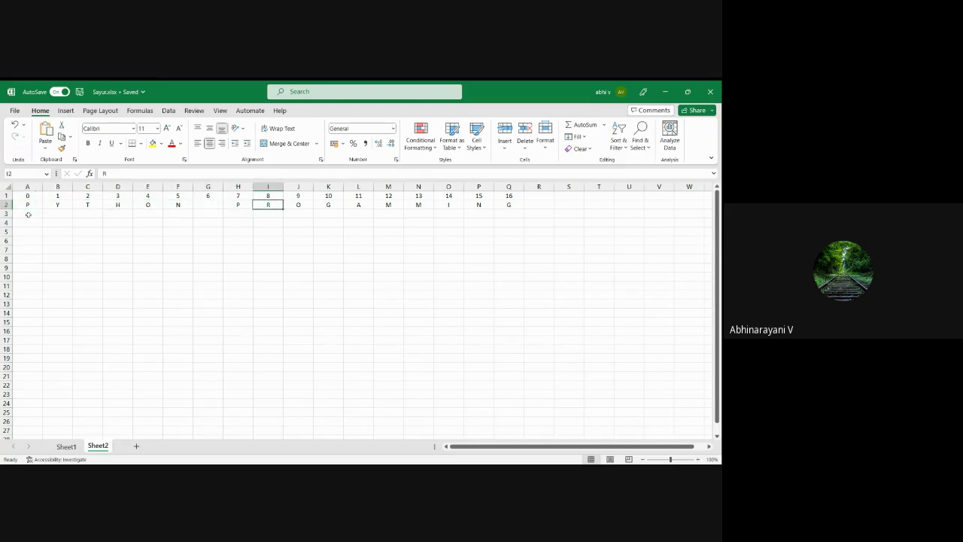
{"action": "key", "text": "Right"}
{"action": "key", "text": "Right"}
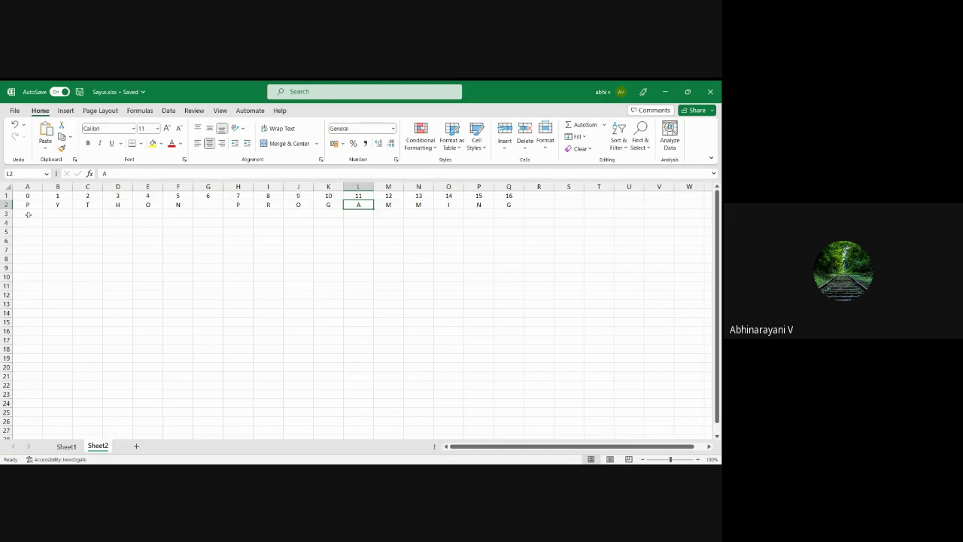
{"action": "type", "text": "R"}
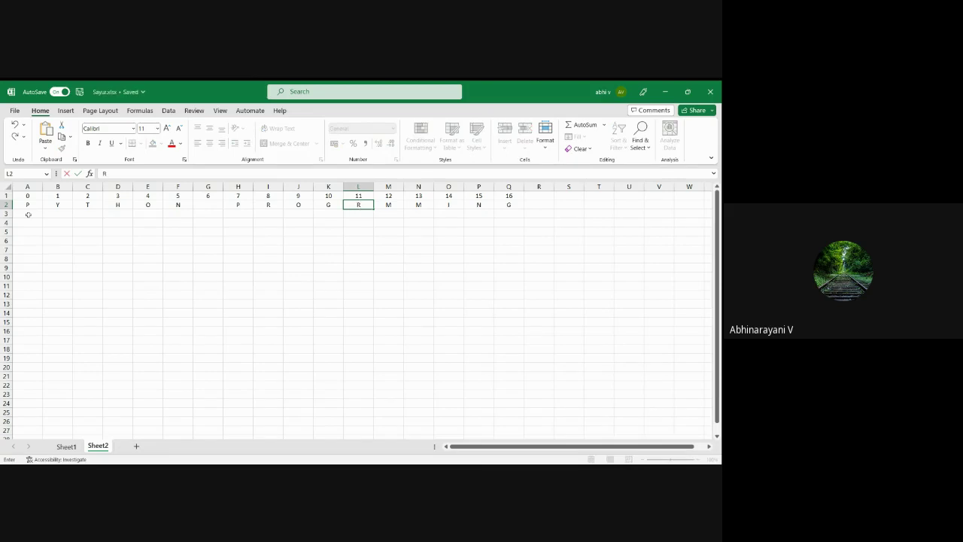
{"action": "key", "text": "Right"}
{"action": "key", "text": "BackSpace"}
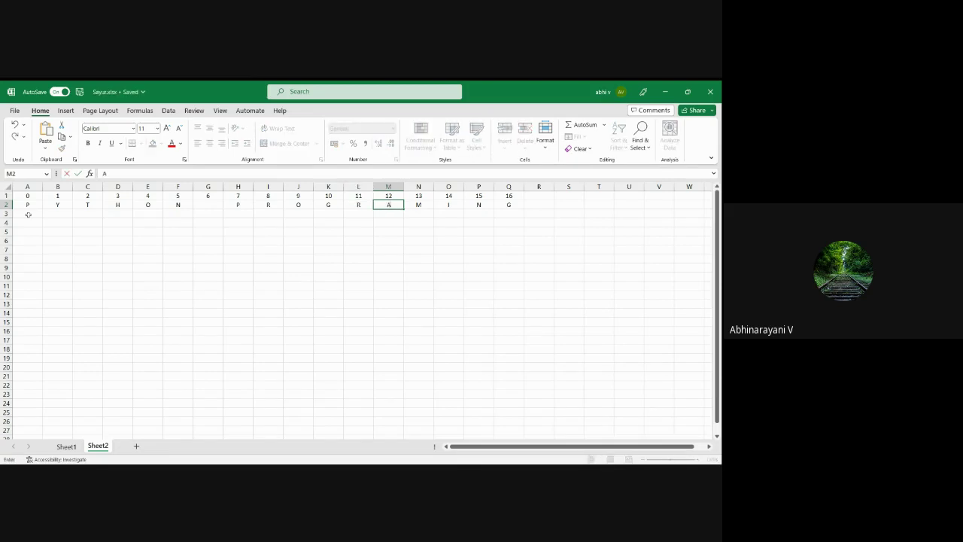
{"action": "key", "text": "Right"}
Replace the letters in O2, P2 and Q2 with M, I and N
{"action": "key", "text": "Right"}
{"action": "type", "text": "M"}
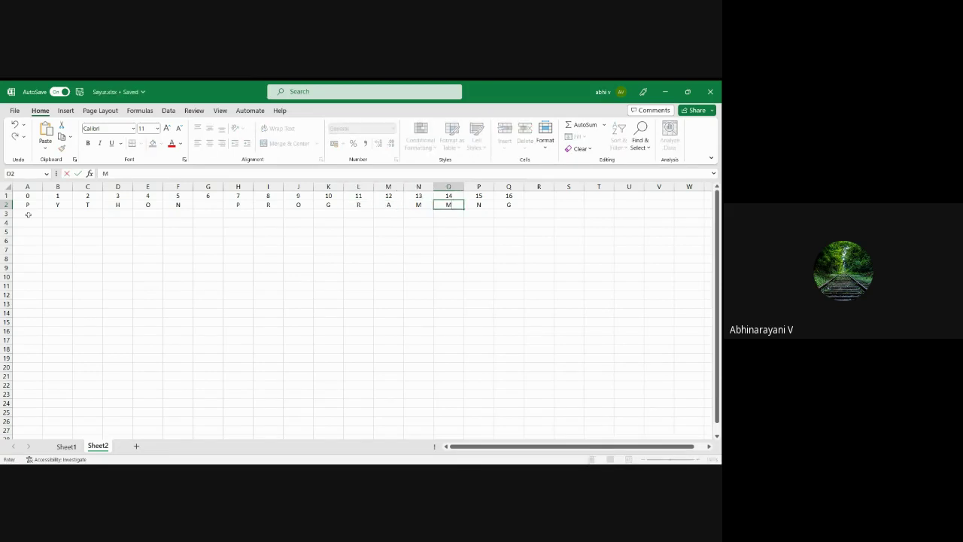
{"action": "key", "text": "Right"}
{"action": "type", "text": "I"}
{"action": "key", "text": "Right"}
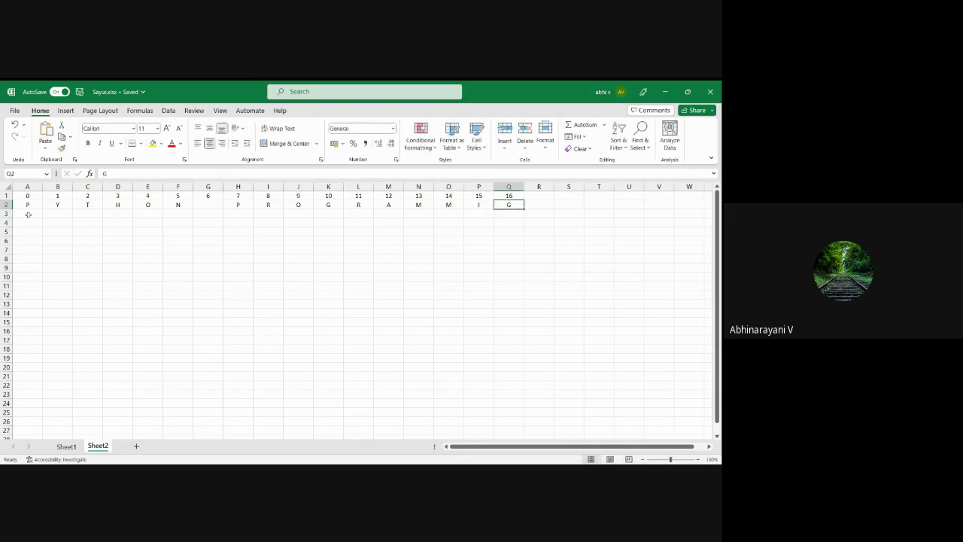
{"action": "key", "text": "BackSpace"}
{"action": "type", "text": "N"}
{"action": "key", "text": "Right"}
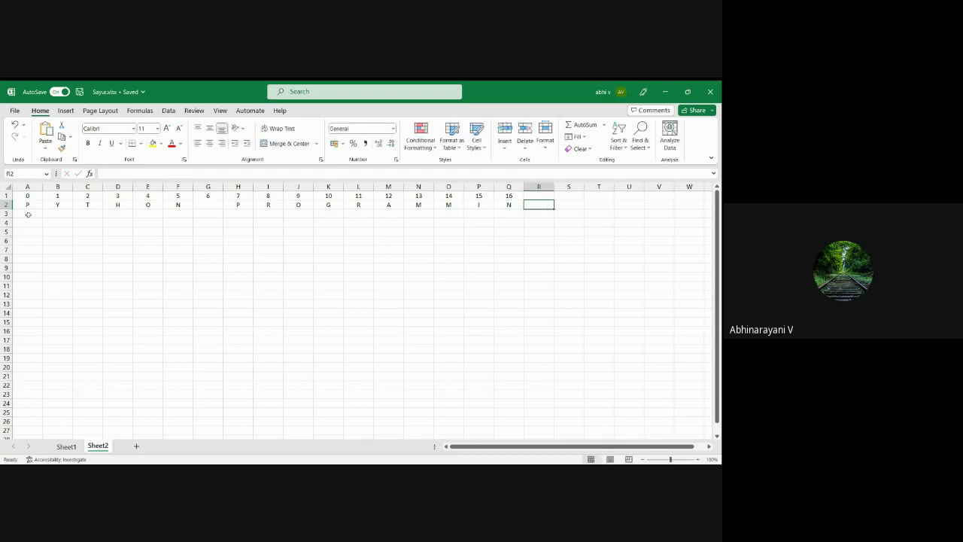
Add the final letter G in R2 and its index number 17 in R1
{"action": "type", "text": "g"}
{"action": "key", "text": "BackSpace"}
{"action": "type", "text": "F"}
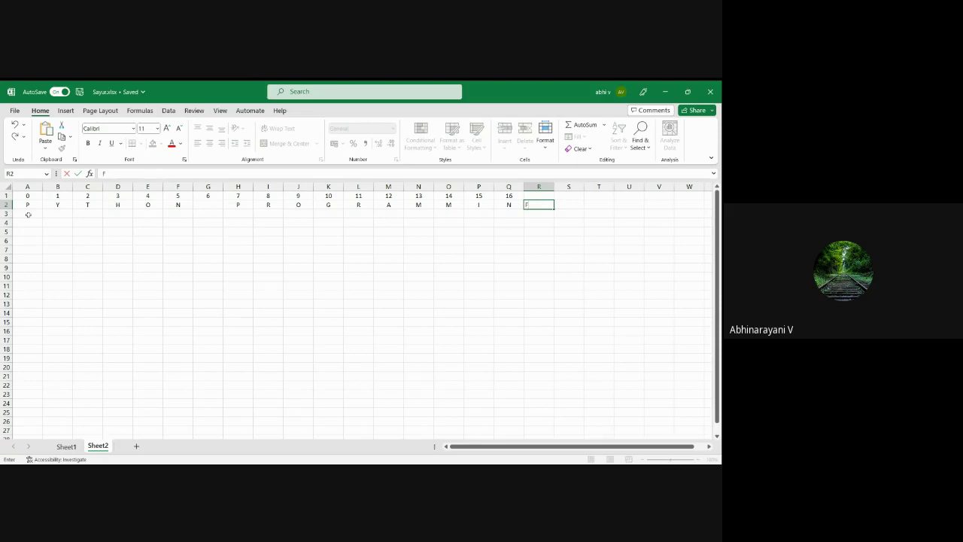
{"action": "key", "text": "Up"}
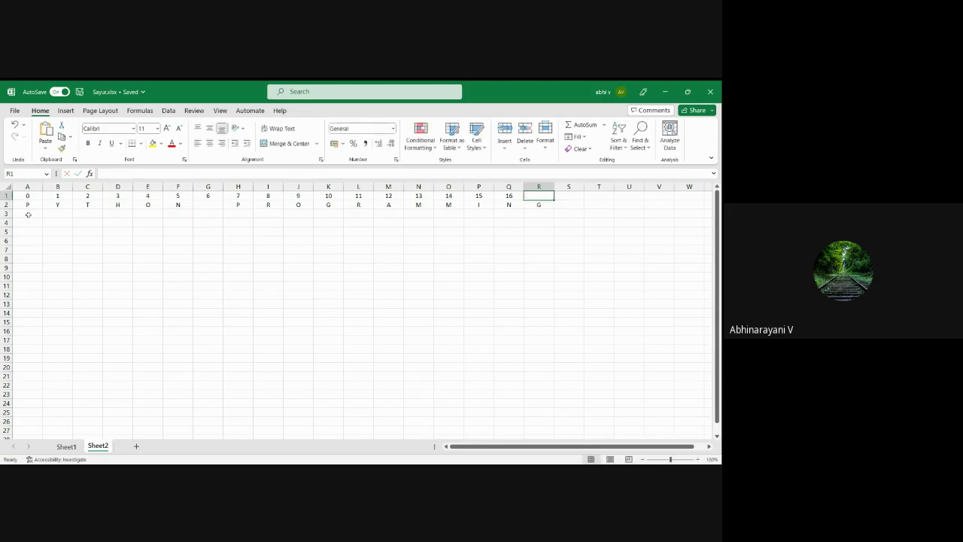
{"action": "type", "text": "17"}
{"action": "key", "text": "Return"}
{"action": "key", "text": "Down"}
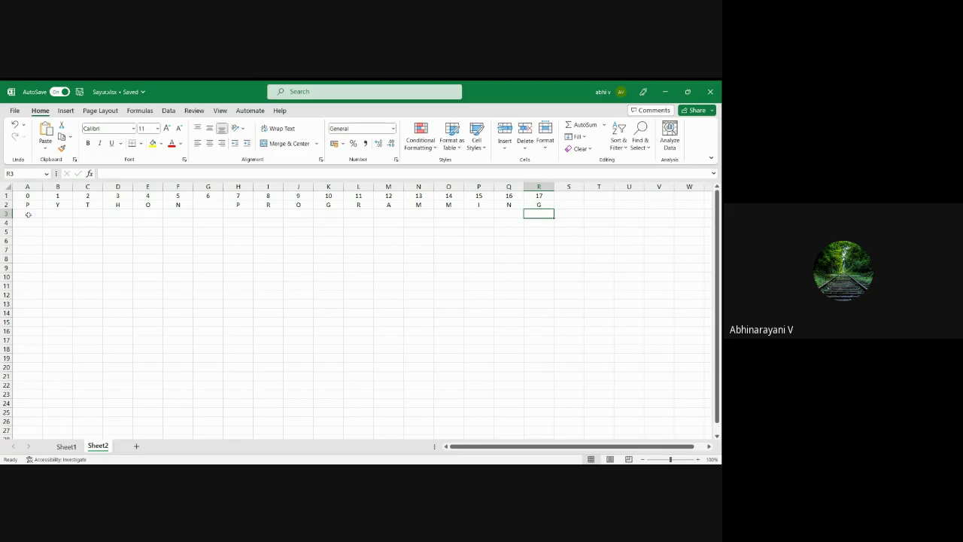
Highlight the letters of PYTHON PROGRAMMING in cells A2:R2
{"action": "left_click", "coordinate": [27, 206]}
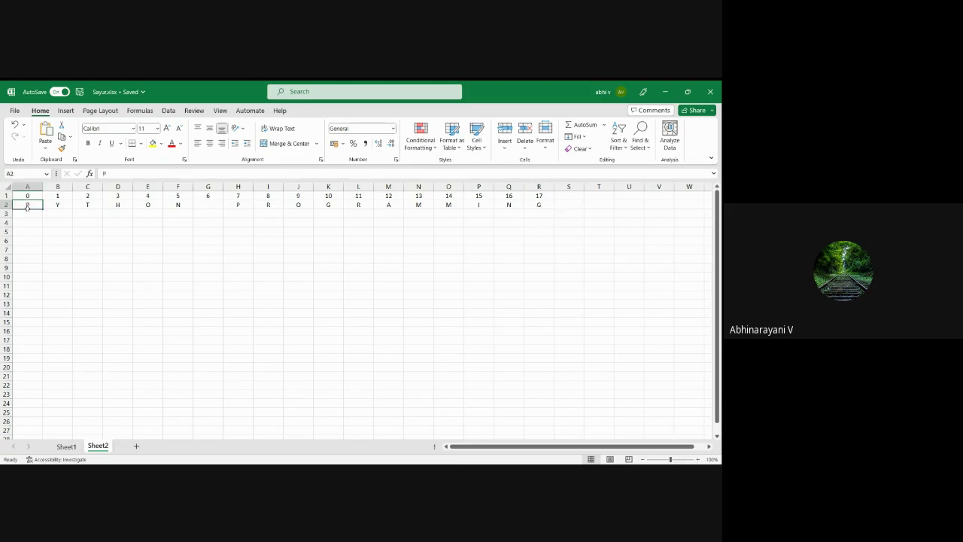
{"action": "key", "text": "shift+Right"}
{"action": "key", "text": "shift+Right"}
{"action": "key", "text": "shift+Right"}
{"action": "key", "text": "shift+Right"}
{"action": "key", "text": "shift+Right"}
{"action": "key", "text": "shift+Right"}
{"action": "key", "text": "shift+Right"}
{"action": "key", "text": "shift+Right"}
{"action": "key", "text": "shift+Right"}
{"action": "key", "text": "shift+Right"}
{"action": "key", "text": "shift+Right"}
{"action": "key", "text": "shift+Right"}
{"action": "key", "text": "shift+Right"}
{"action": "key", "text": "shift+Right"}
{"action": "key", "text": "shift+Right"}
{"action": "key", "text": "shift+Right"}
{"action": "key", "text": "shift+Right"}
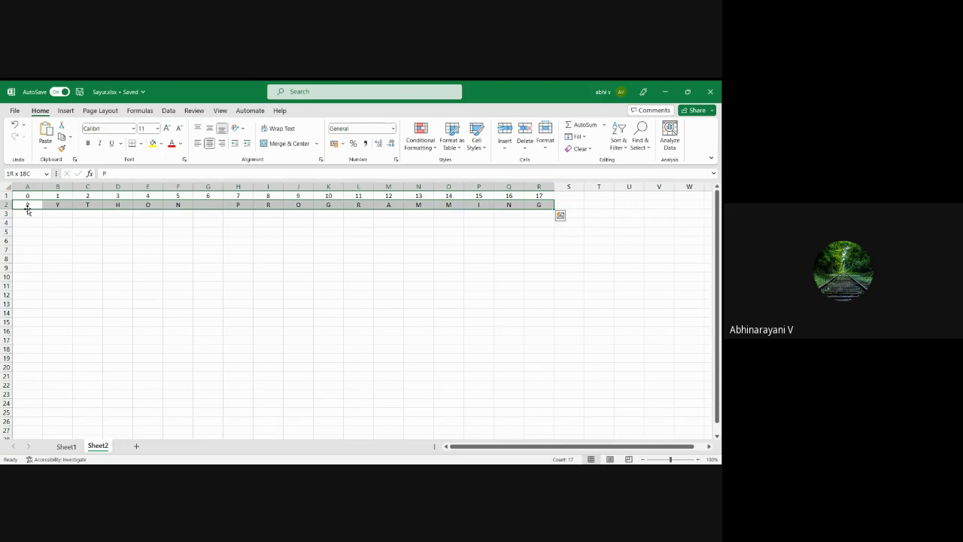
Highlight the row of positive index numbers in row 1, from A1 through S1
{"action": "key", "text": "Up"}
{"action": "key", "text": "shift+Right"}
{"action": "key", "text": "shift+Right"}
{"action": "key", "text": "shift+Right"}
{"action": "key", "text": "shift+Right"}
{"action": "key", "text": "shift+Right"}
{"action": "key", "text": "shift+Right"}
{"action": "key", "text": "shift+Right"}
{"action": "key", "text": "shift+Right"}
{"action": "key", "text": "shift+Right"}
{"action": "key", "text": "shift+Right"}
{"action": "key", "text": "shift+Right"}
{"action": "key", "text": "shift+Right"}
{"action": "key", "text": "shift+Right"}
{"action": "key", "text": "shift+Right"}
{"action": "key", "text": "shift+Right"}
{"action": "key", "text": "shift+Right"}
{"action": "key", "text": "shift+Right"}
{"action": "key", "text": "shift+Right"}
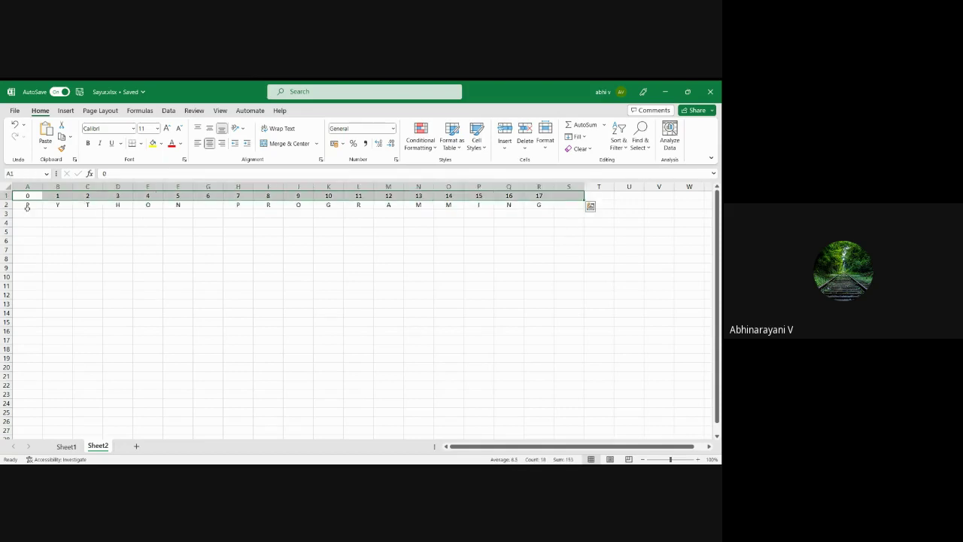
Highlight the empty cells A3:R3 beneath the letters
{"action": "key", "text": "Down"}
{"action": "key", "text": "Down"}
{"action": "key", "text": "shift+Right"}
{"action": "key", "text": "shift+Right"}
{"action": "key", "text": "shift+Right"}
{"action": "key", "text": "shift+Right"}
{"action": "key", "text": "shift+Right"}
{"action": "key", "text": "shift+Right"}
{"action": "key", "text": "shift+Right"}
{"action": "key", "text": "shift+Right"}
{"action": "key", "text": "shift+Right"}
{"action": "key", "text": "shift+Right"}
{"action": "key", "text": "shift+Right"}
{"action": "key", "text": "shift+Right"}
{"action": "key", "text": "shift+Right"}
{"action": "key", "text": "shift+Right"}
{"action": "key", "text": "shift+Right"}
{"action": "key", "text": "shift+Right"}
{"action": "key", "text": "shift+Right"}
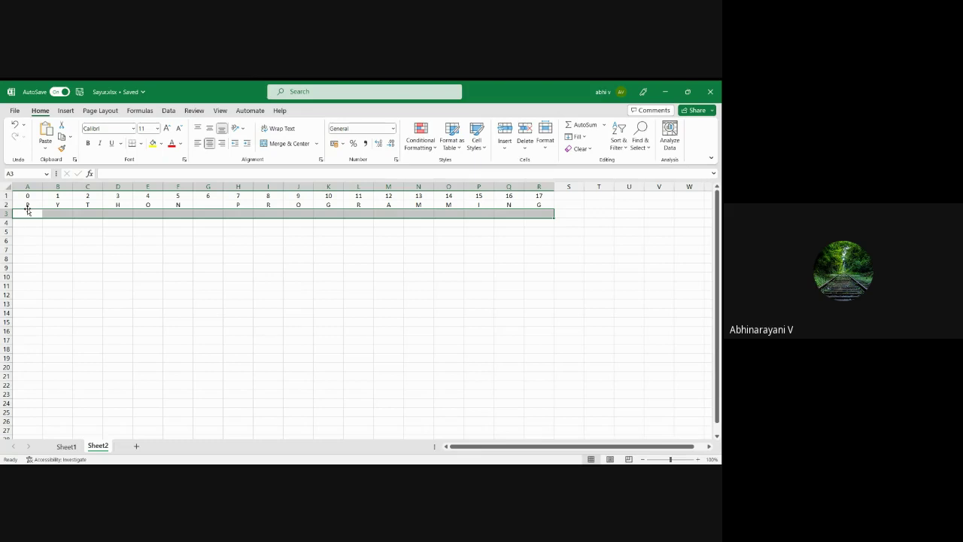
Enter the negative index -1 in R3, beneath the last letter G
{"action": "key", "text": "Right"}
{"action": "key", "text": "Right"}
{"action": "key", "text": "Right"}
{"action": "key", "text": "Right"}
{"action": "key", "text": "Right"}
{"action": "key", "text": "Right"}
{"action": "key", "text": "Right"}
{"action": "key", "text": "Right"}
{"action": "key", "text": "Right"}
{"action": "key", "text": "Right"}
{"action": "key", "text": "Right"}
{"action": "key", "text": "Right"}
{"action": "key", "text": "Right"}
{"action": "key", "text": "Right"}
{"action": "key", "text": "Left"}
{"action": "key", "text": "Left"}
{"action": "key", "text": "Left"}
{"action": "key", "text": "Left"}
{"action": "key", "text": "Left"}
{"action": "key", "text": "Left"}
{"action": "key", "text": "Left"}
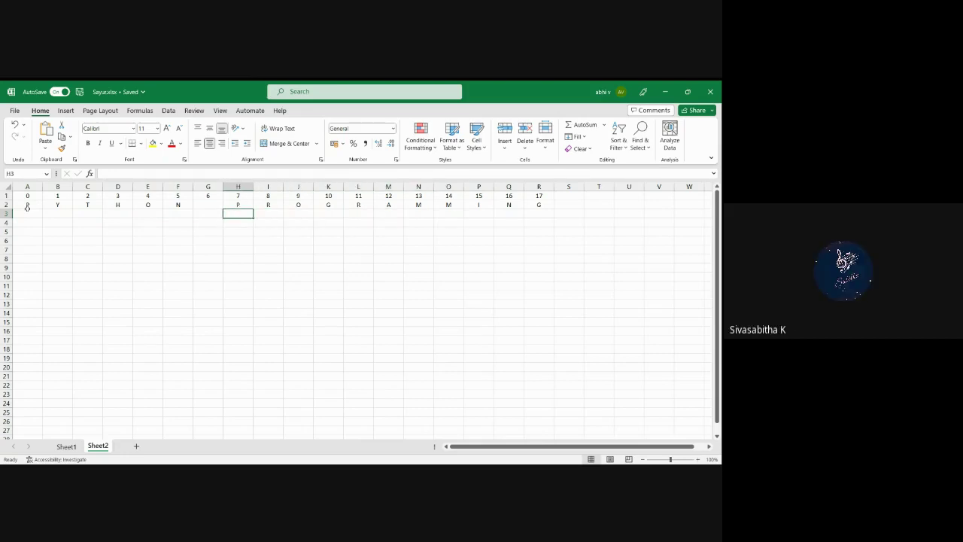
{"action": "key", "text": "Right"}
{"action": "key", "text": "Right"}
{"action": "key", "text": "Right"}
{"action": "key", "text": "Right"}
{"action": "key", "text": "Right"}
{"action": "key", "text": "Right"}
{"action": "key", "text": "Right"}
{"action": "key", "text": "Right"}
{"action": "key", "text": "Right"}
{"action": "key", "text": "Right"}
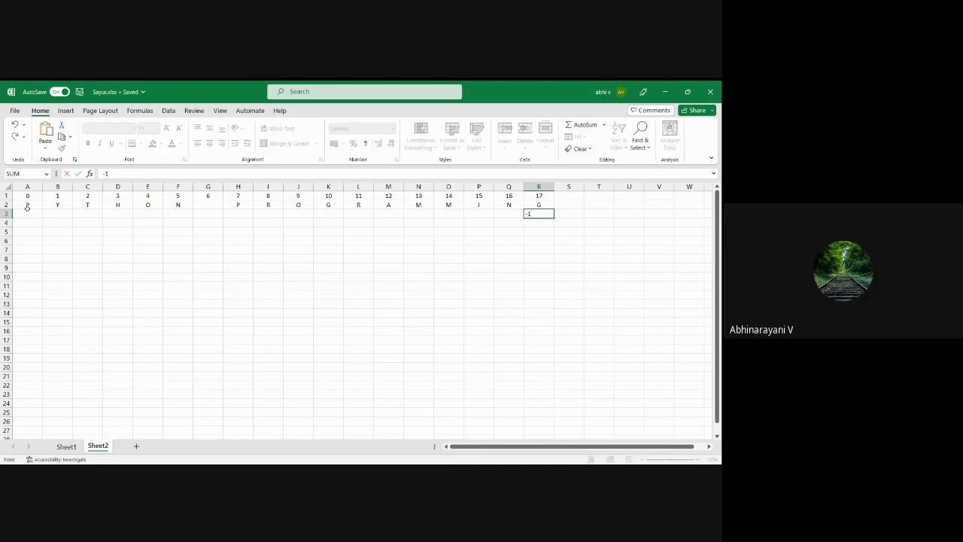
{"action": "key", "text": "Left"}
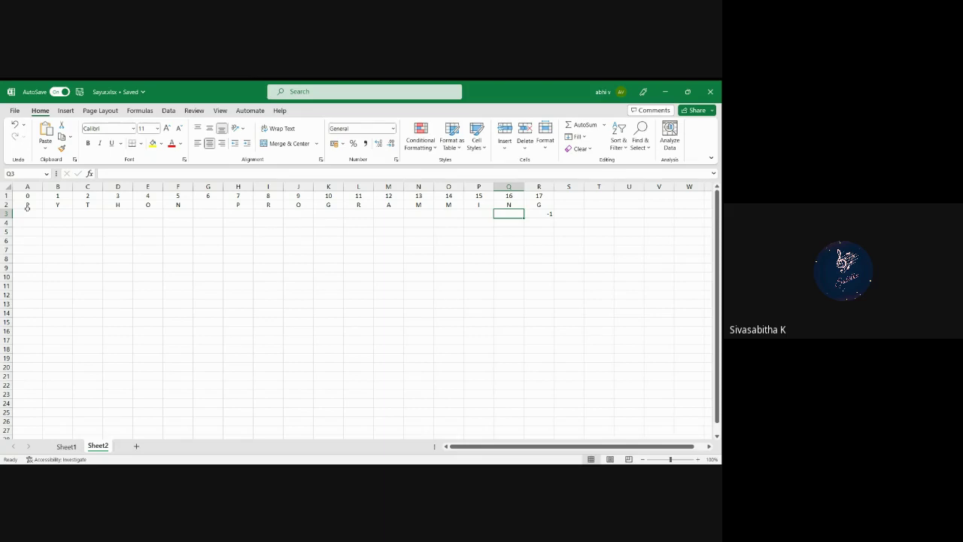
Continue the negative index row leftwards with -2 in Q3, -3 in P3 and -4 in O3
{"action": "type", "text": "12"}
{"action": "key", "text": "BackSpace"}
{"action": "key", "text": "BackSpace"}
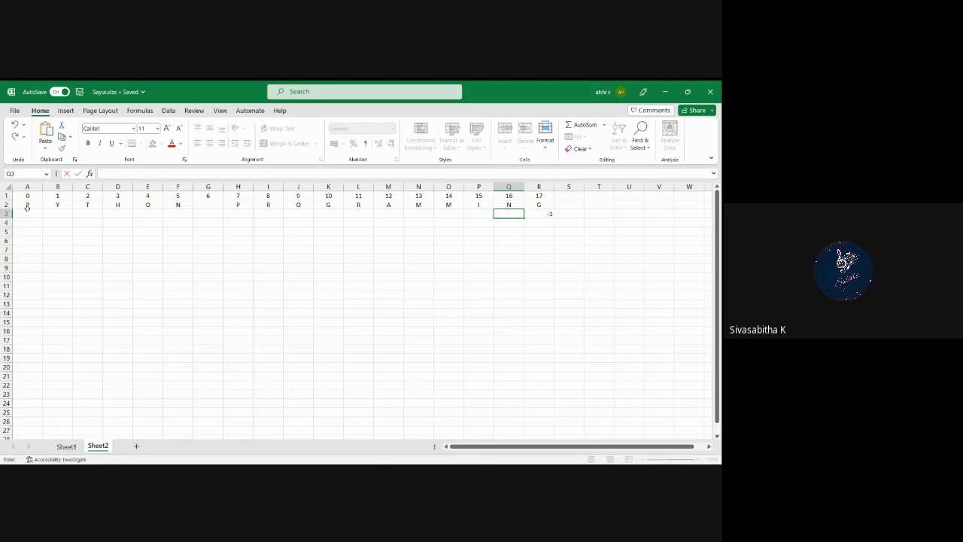
{"action": "type", "text": "-2"}
{"action": "key", "text": "Left"}
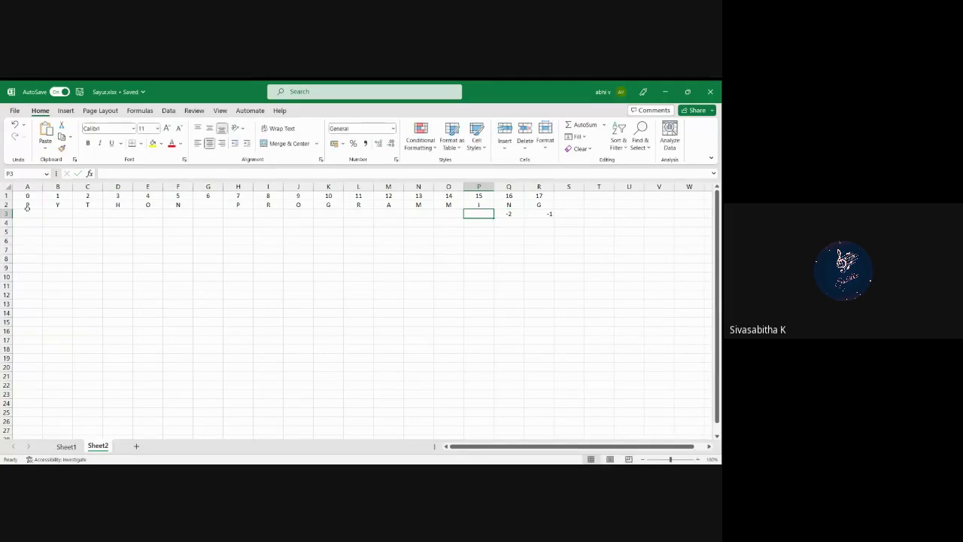
{"action": "type", "text": "-3"}
{"action": "key", "text": "Left"}
{"action": "type", "text": "-4"}
{"action": "key", "text": "Left"}
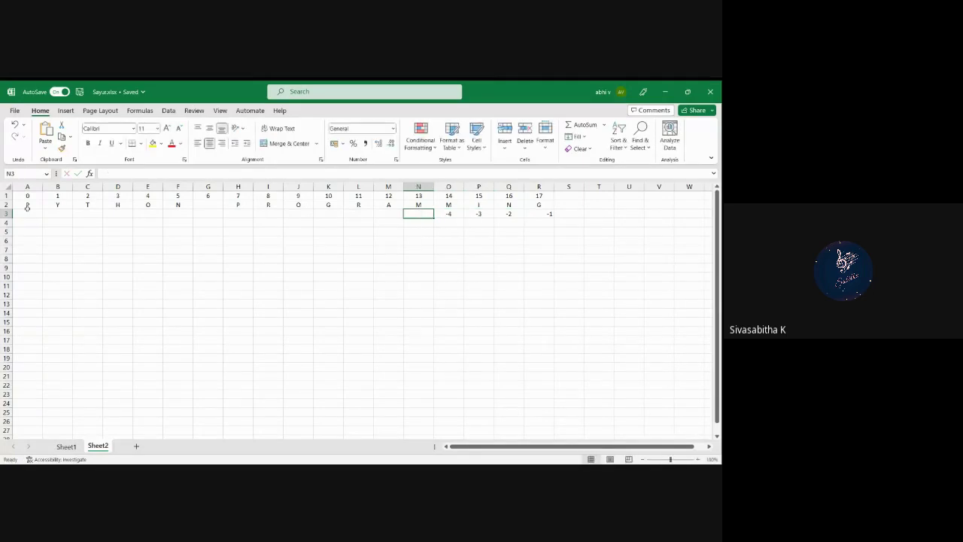
Enter the negative indexes -5 to -9 leftwards from N3 to J3
{"action": "type", "text": "-5"}
{"action": "key", "text": "Left"}
{"action": "type", "text": "-6"}
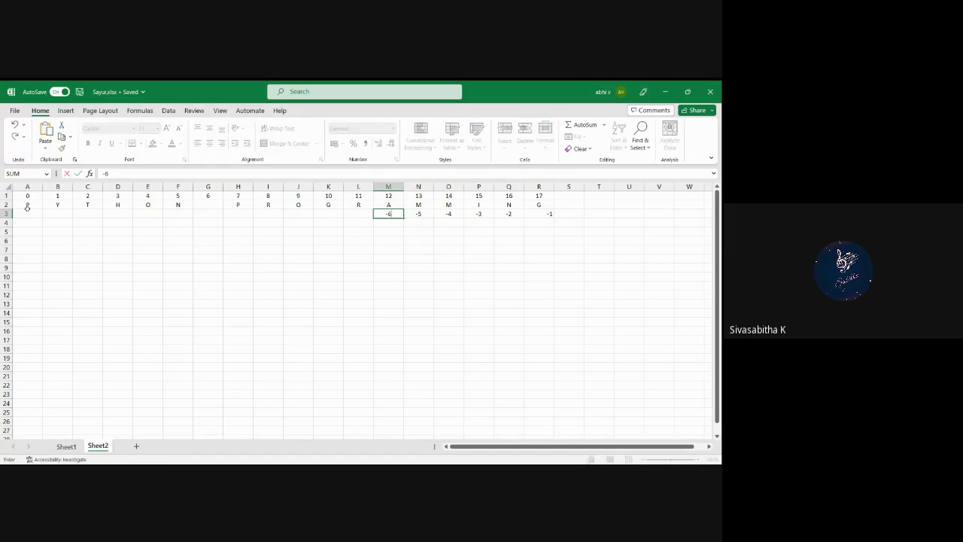
{"action": "key", "text": "Left"}
{"action": "type", "text": "-7"}
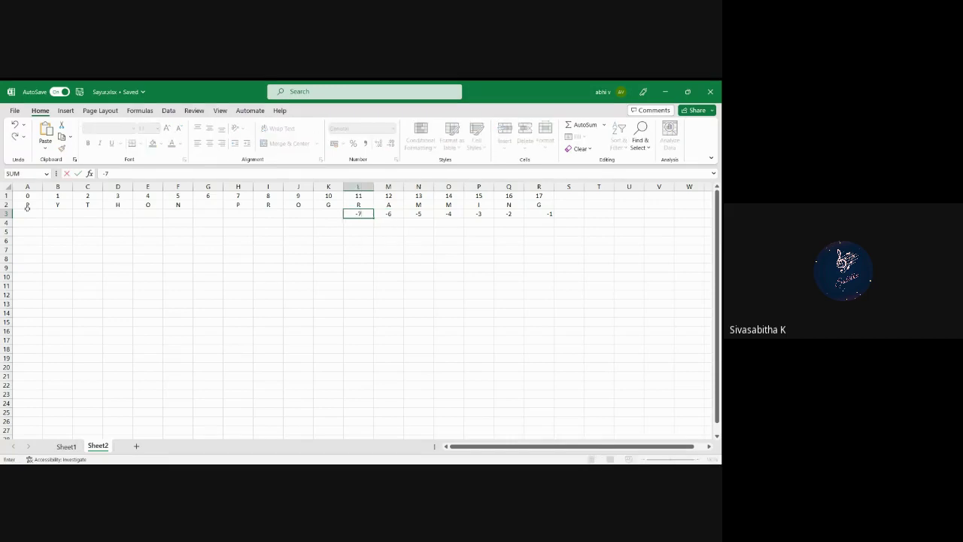
{"action": "key", "text": "Left"}
{"action": "type", "text": "-8"}
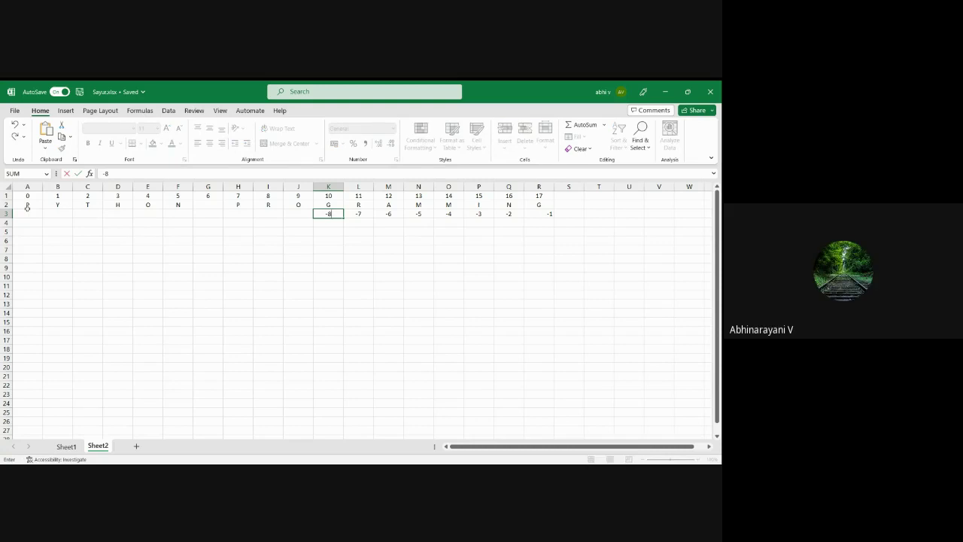
{"action": "key", "text": "Left"}
{"action": "type", "text": "-9"}
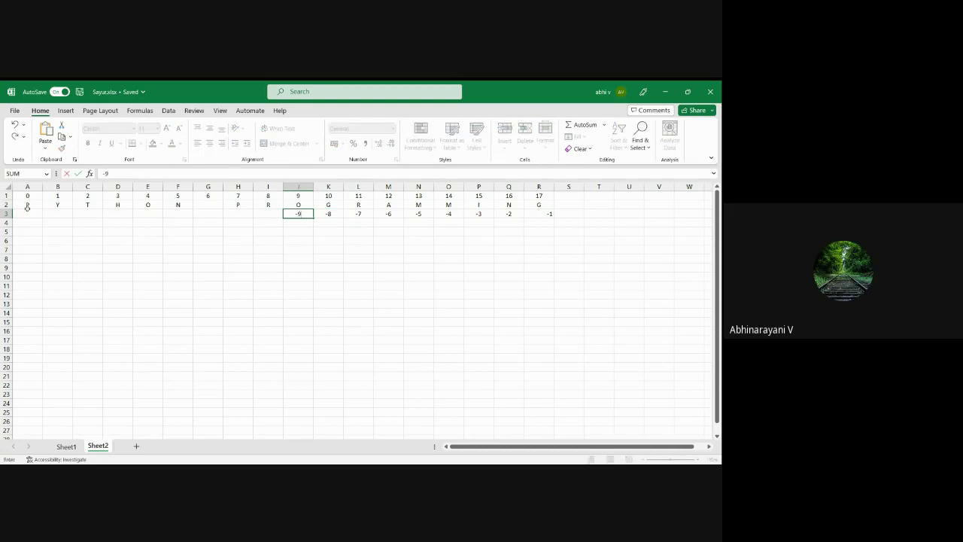
{"action": "key", "text": "Left"}
Enter the negative indexes -10 to -13 leftwards from I3 to F3
{"action": "type", "text": "-10"}
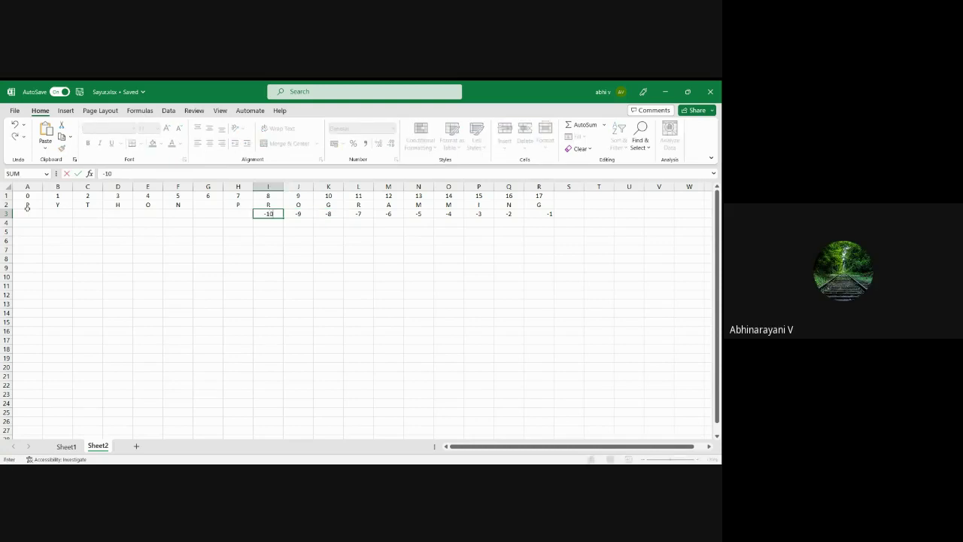
{"action": "key", "text": "Left"}
{"action": "type", "text": "-11"}
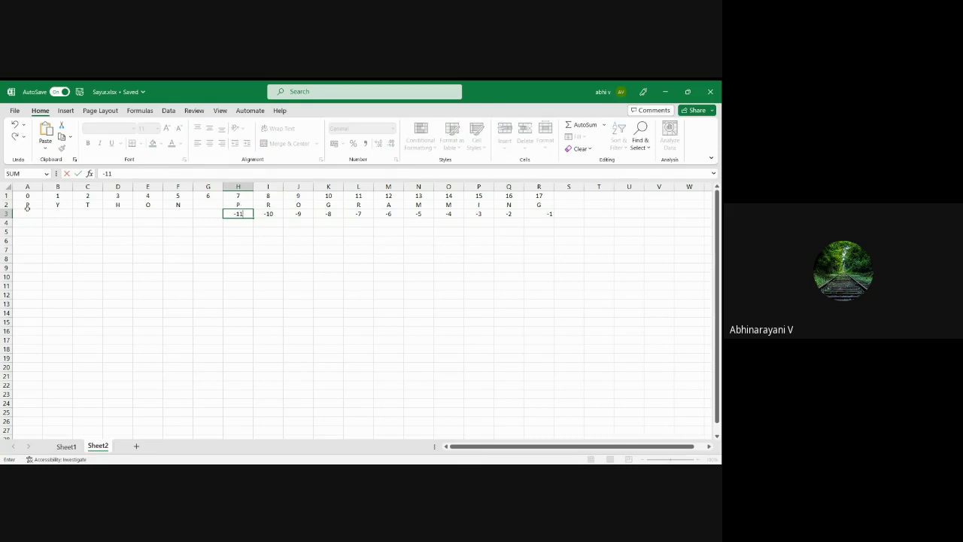
{"action": "key", "text": "Left"}
{"action": "type", "text": "-12"}
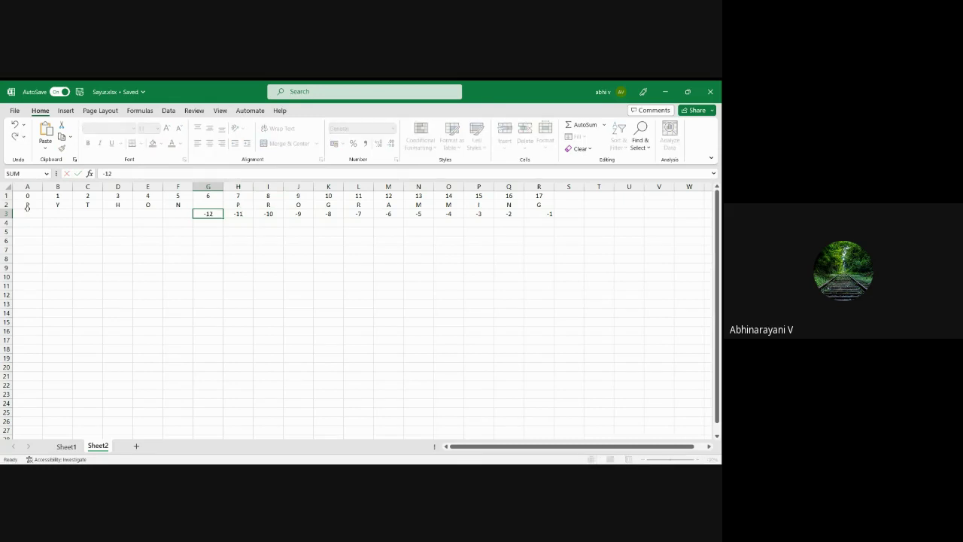
{"action": "key", "text": "Left"}
{"action": "type", "text": "-13"}
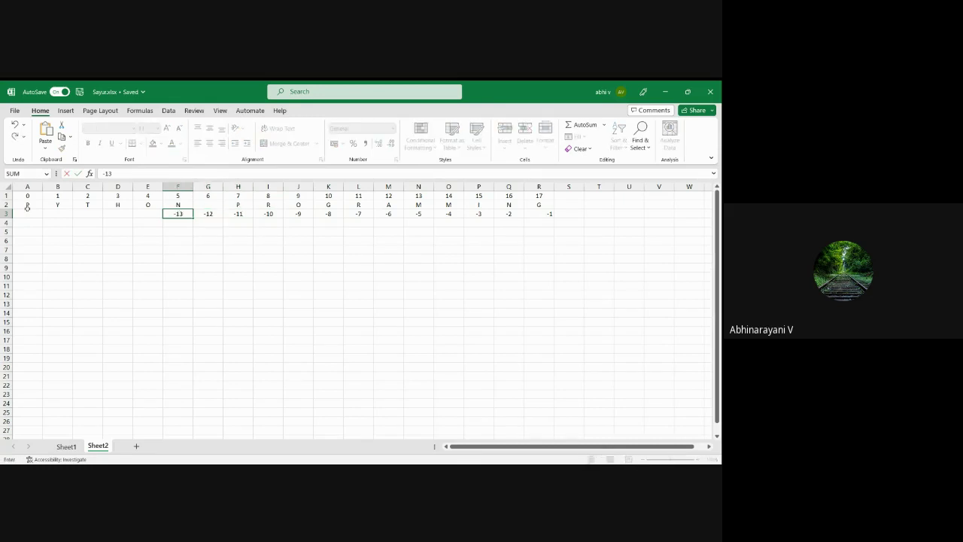
{"action": "key", "text": "Left"}
Complete the negative index row with -14 to -18 leftwards from E3 to A3
{"action": "type", "text": "-14"}
{"action": "key", "text": "Left"}
{"action": "type", "text": "-15"}
{"action": "key", "text": "Left"}
{"action": "type", "text": "-"}
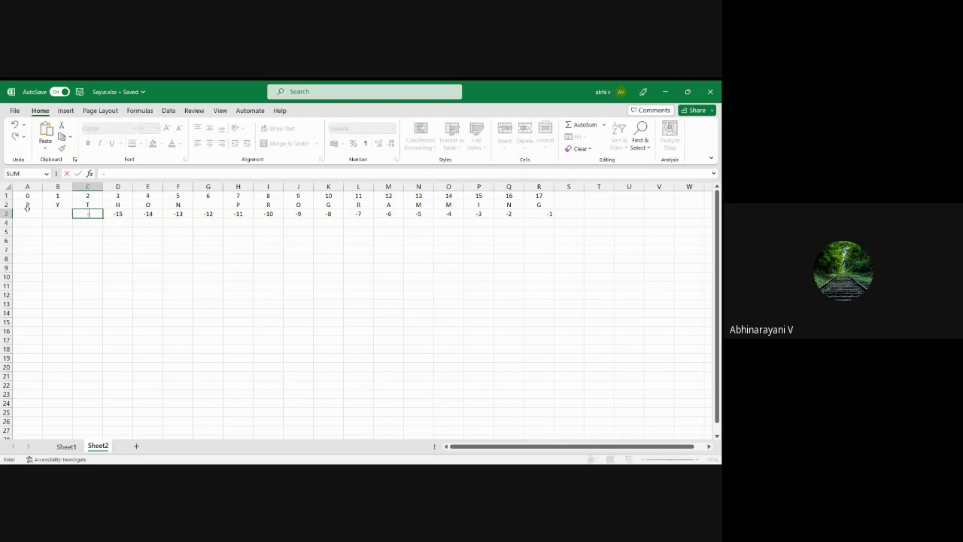
{"action": "type", "text": "16"}
{"action": "key", "text": "Left"}
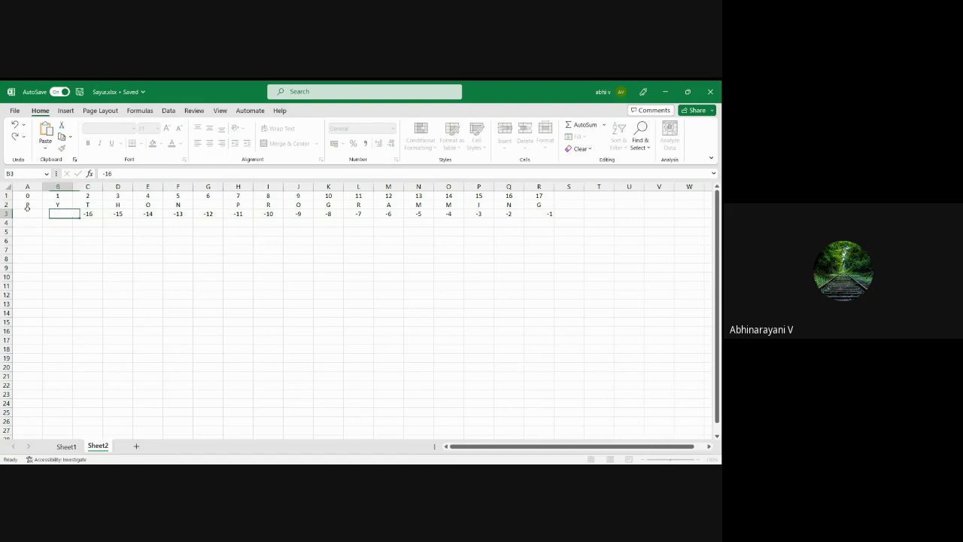
{"action": "type", "text": "-17"}
{"action": "key", "text": "Left"}
{"action": "type", "text": "-18"}
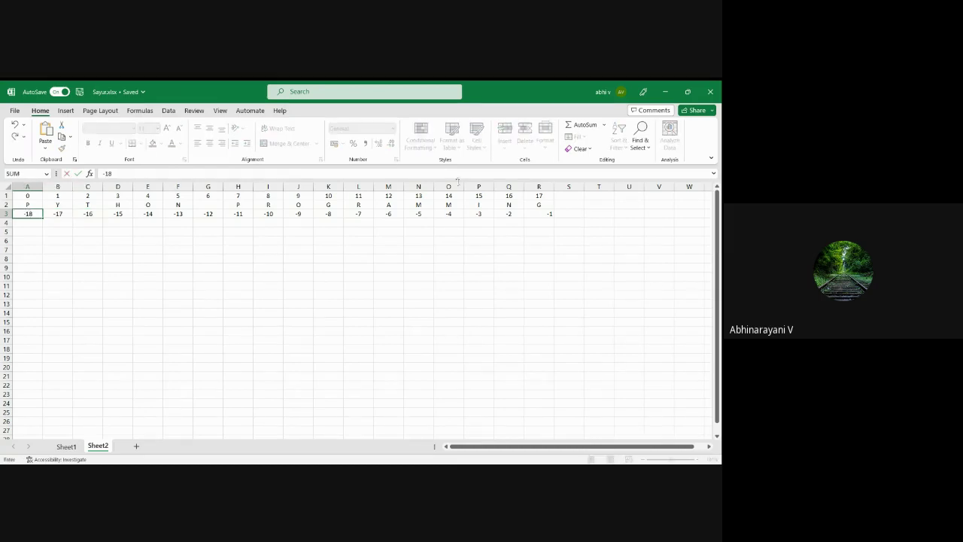
Centre the -1 in R3 horizontally to match the rest of row 3
{"action": "left_click", "coordinate": [547, 216]}
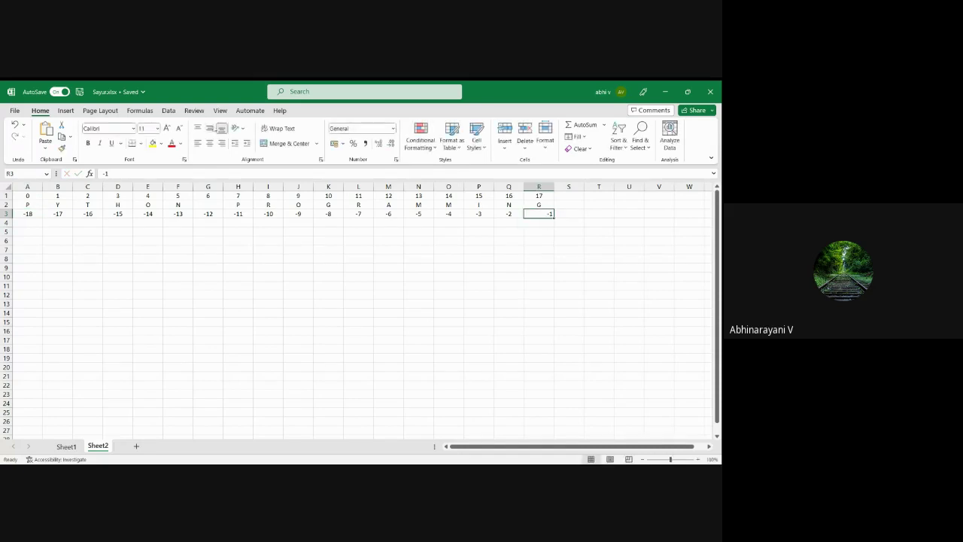
{"action": "left_click", "coordinate": [209, 143]}
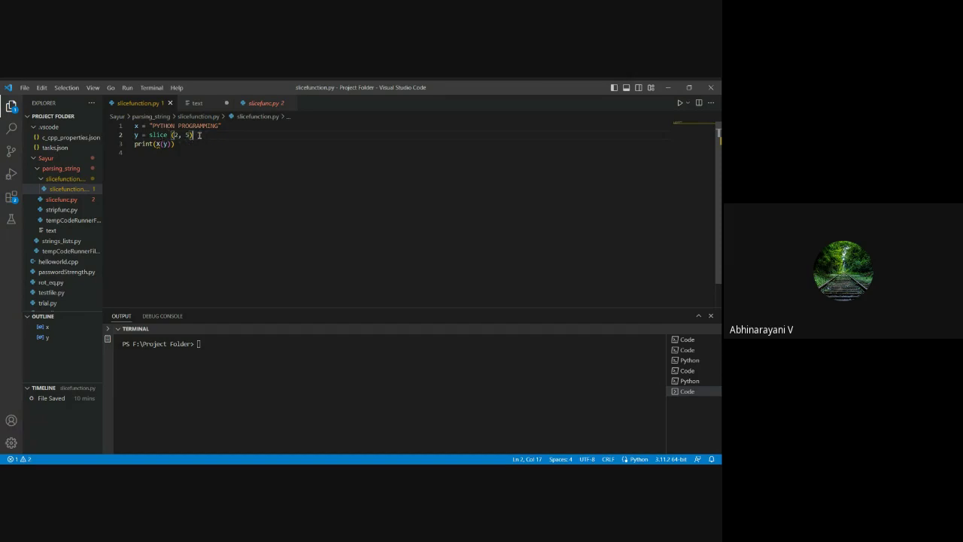
Replace the arguments of the slice call on line 2 of slicefunction.py with 0,4
{"action": "key", "text": "Left"}
{"action": "key", "text": "BackSpace"}
{"action": "key", "text": "BackSpace"}
{"action": "key", "text": "BackSpace"}
{"action": "key", "text": "BackSpace"}
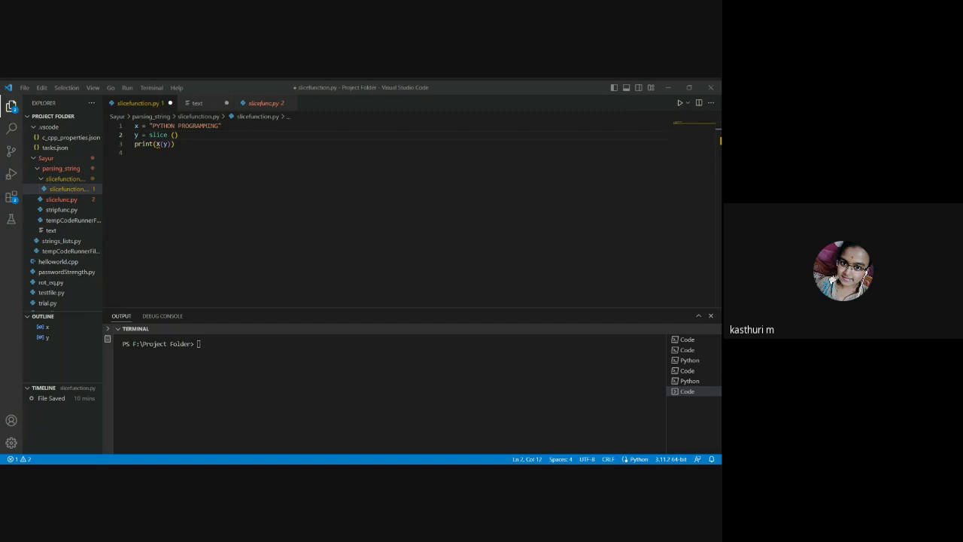
{"action": "left_click", "coordinate": [323, 323]}
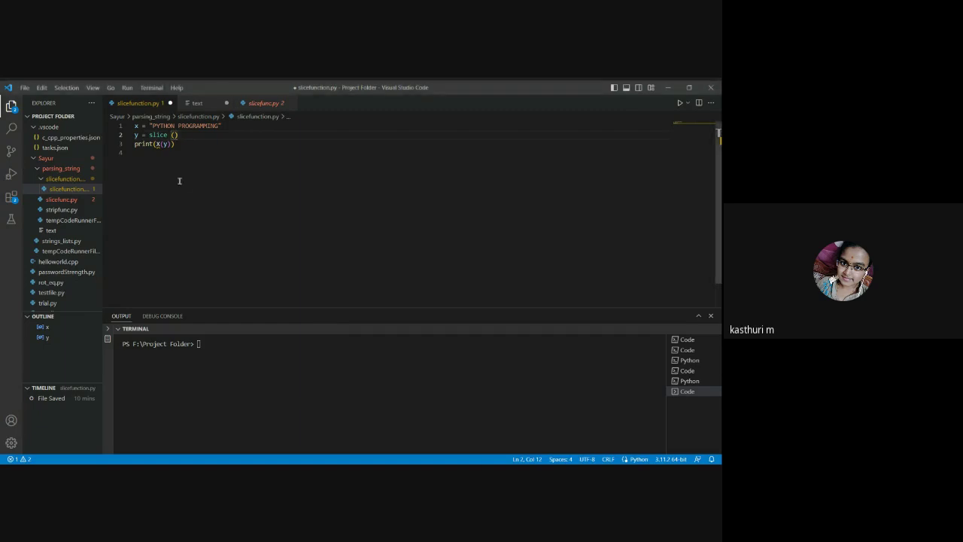
{"action": "type", "text": "0,4"}
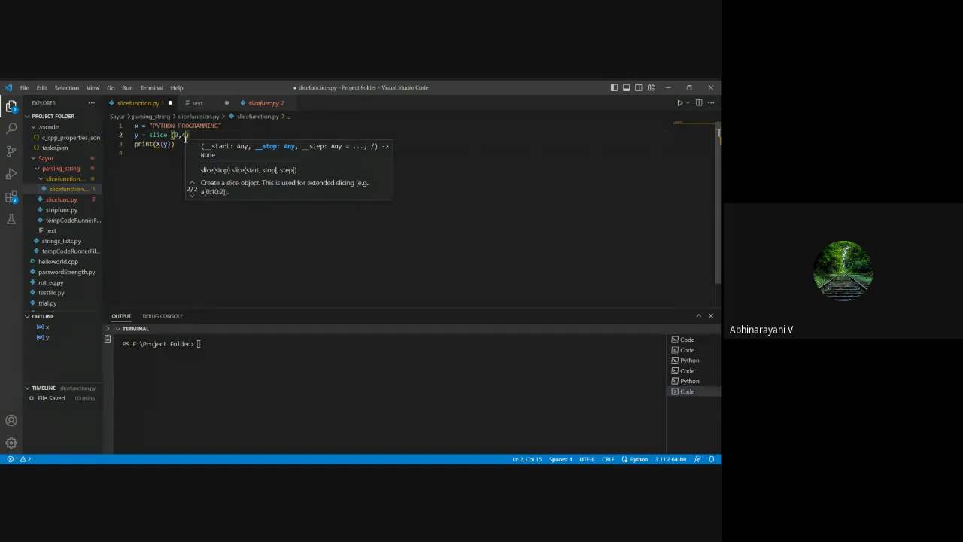
{"action": "left_click", "coordinate": [178, 134]}
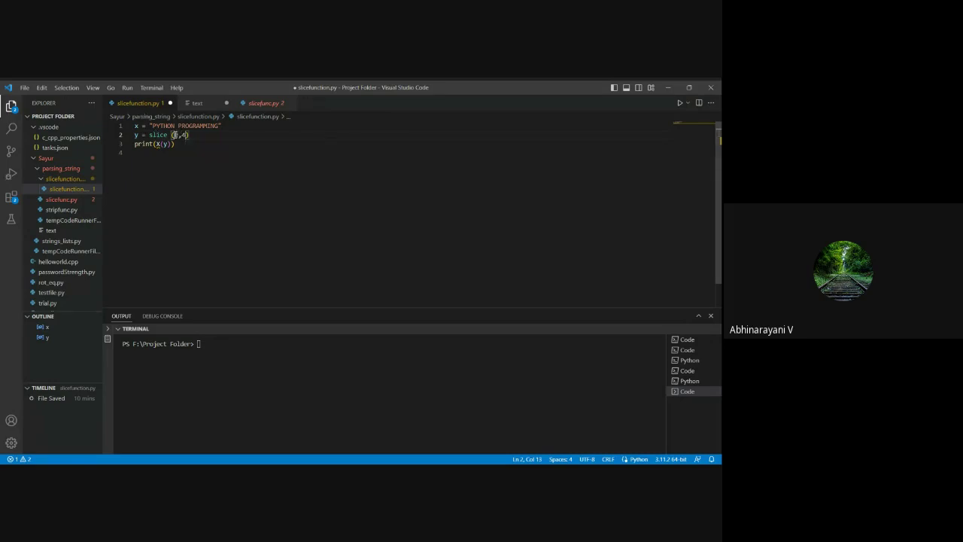